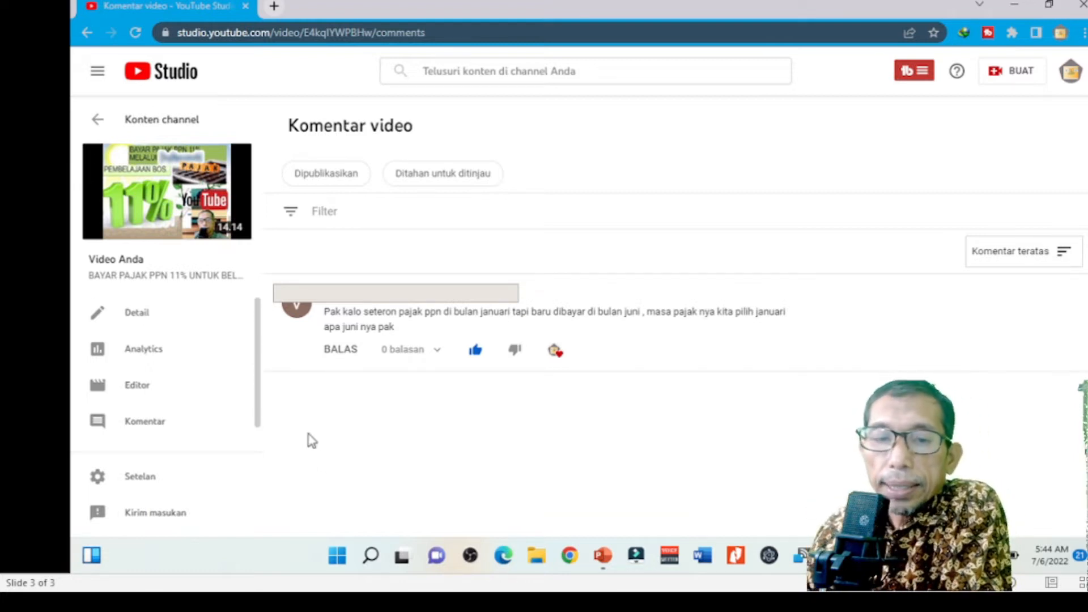
scroll(458, 252, up, 1)
scroll(459, 252, up, 1)
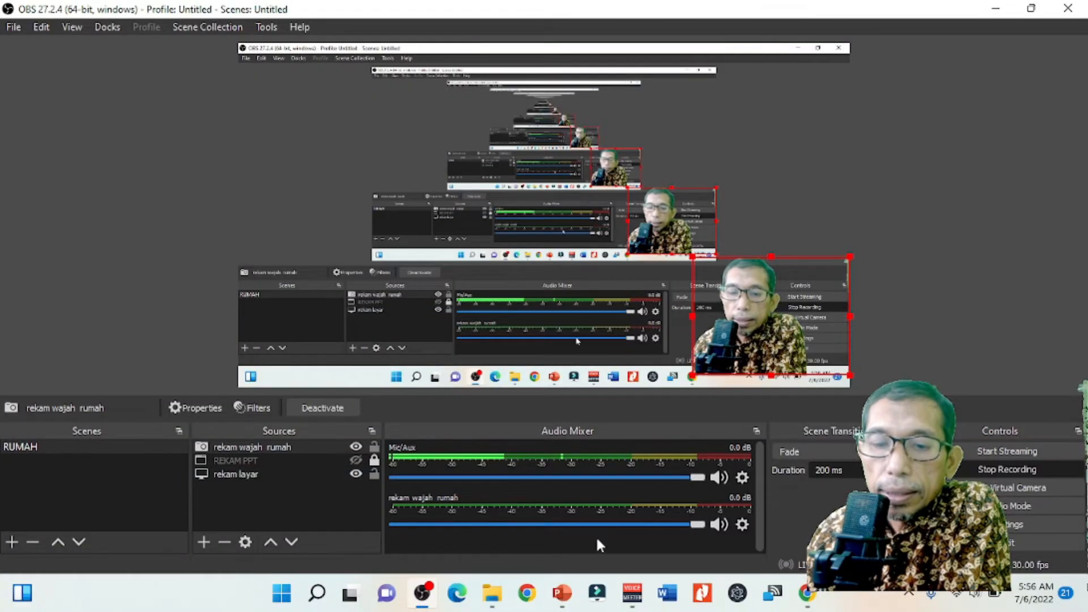
Open Google Chrome with the Person 1 profile and go to the DJP Subunit login page from the saved shortcuts
click(527, 593)
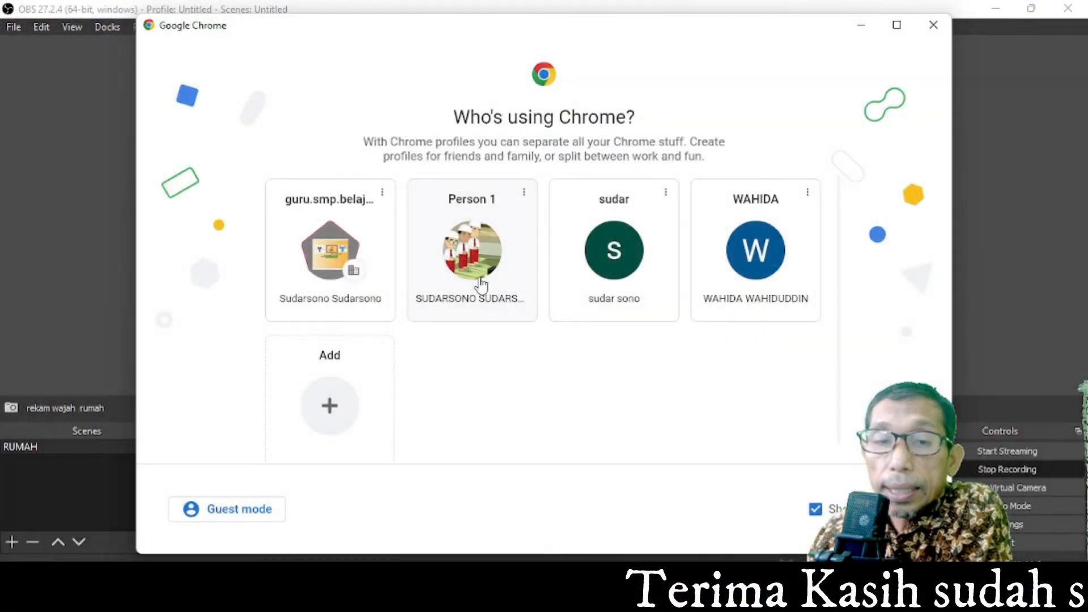
click(479, 282)
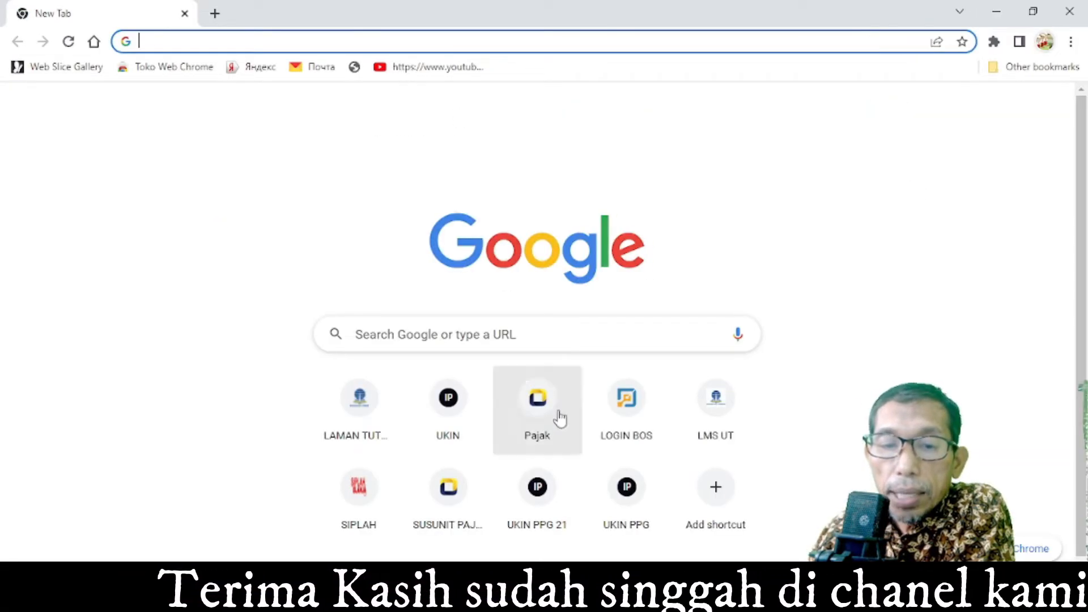
click(450, 489)
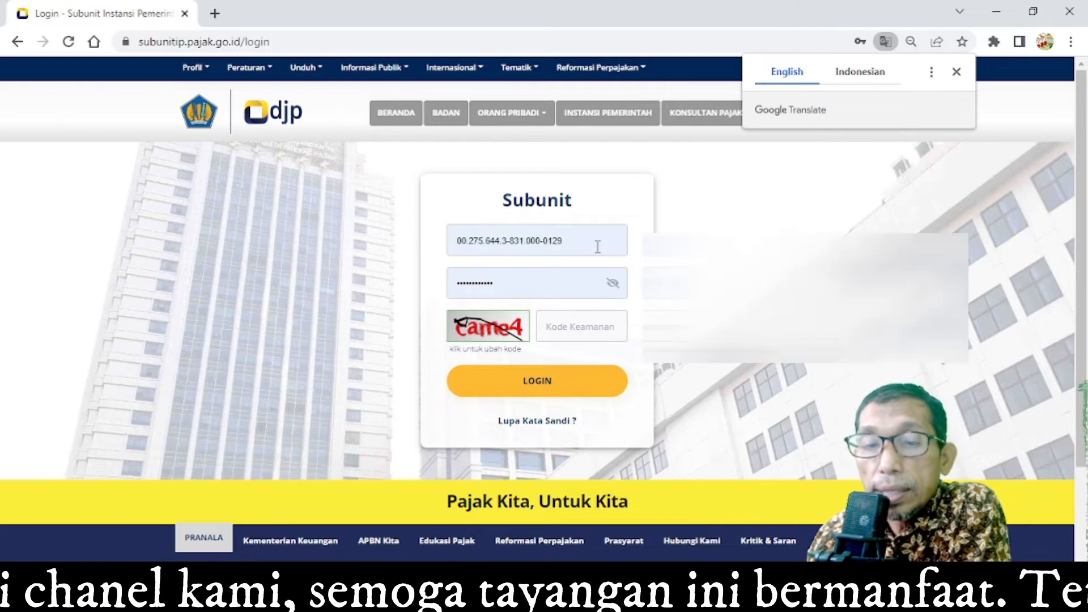
Log in to the Subunit account with the saved username and password and the displayed security code
click(598, 247)
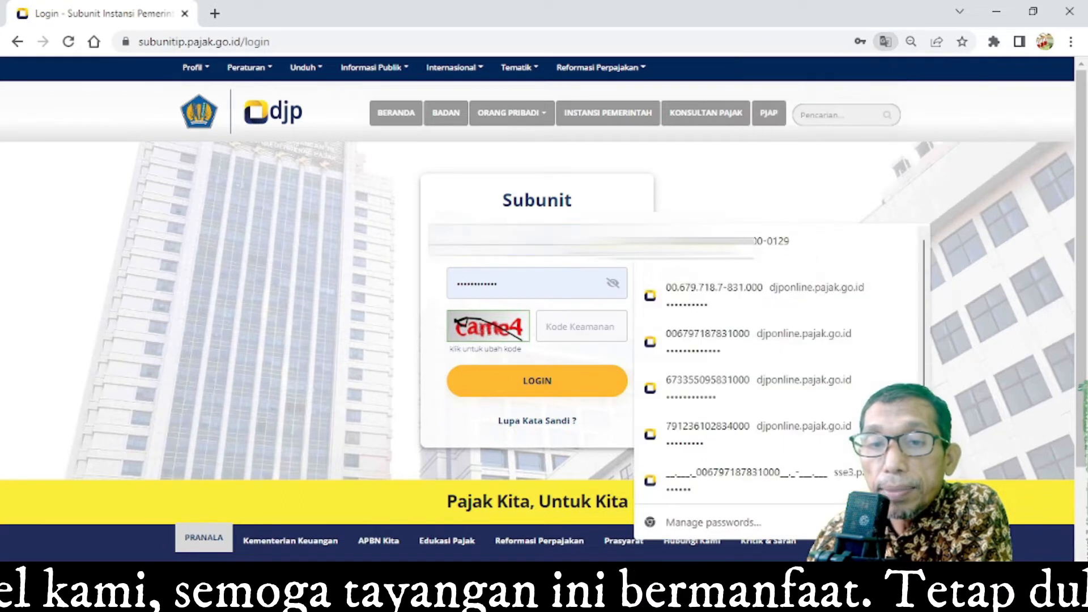
click(695, 266)
click(577, 333)
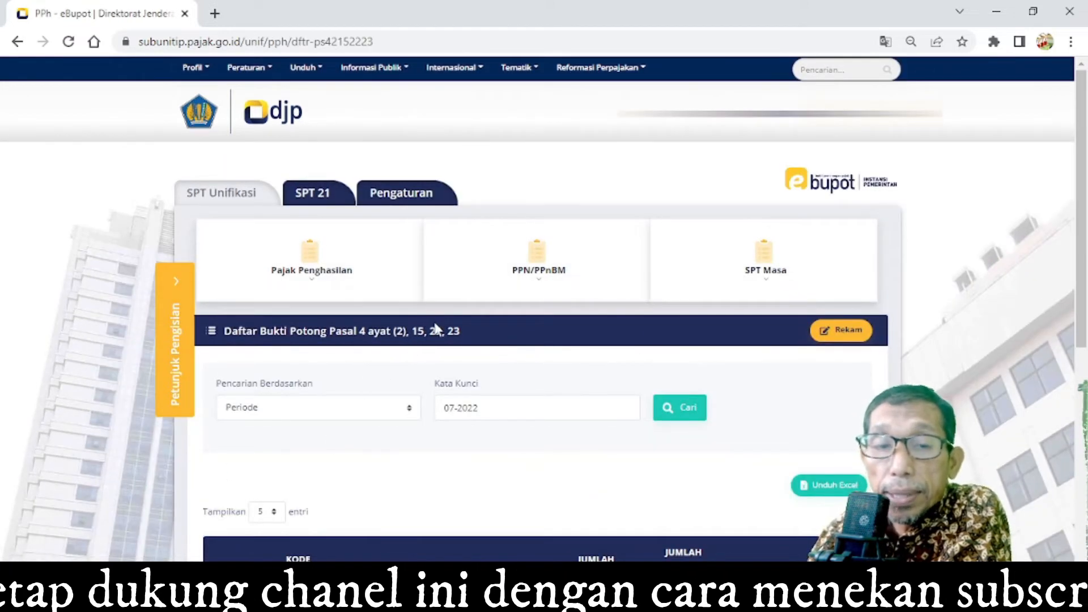
Show the list of signatories (Daftar Penandatangan) in the eBupot settings
click(406, 200)
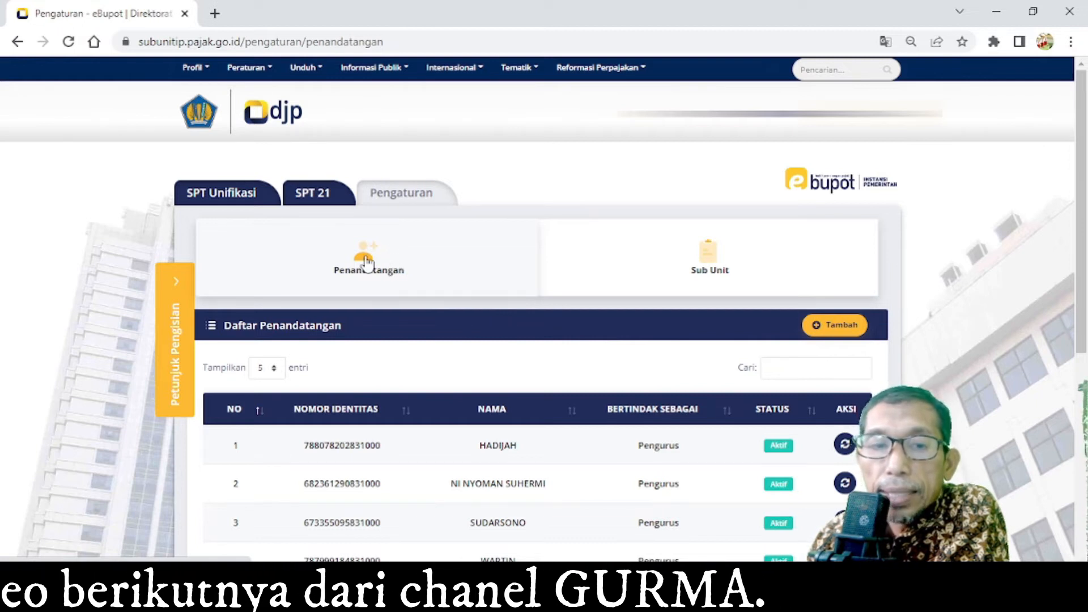
click(366, 262)
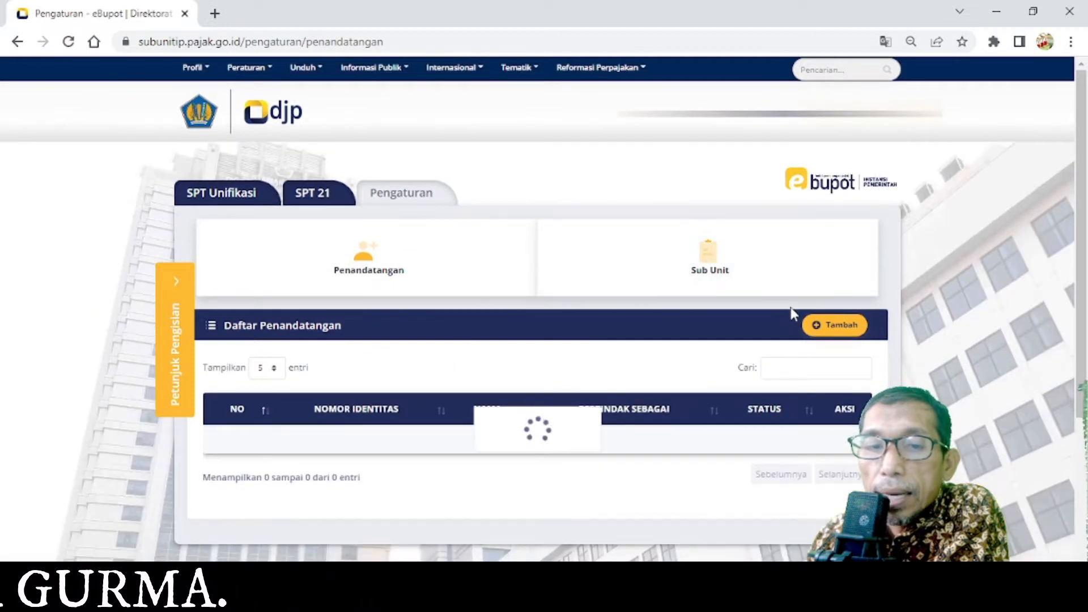
click(374, 262)
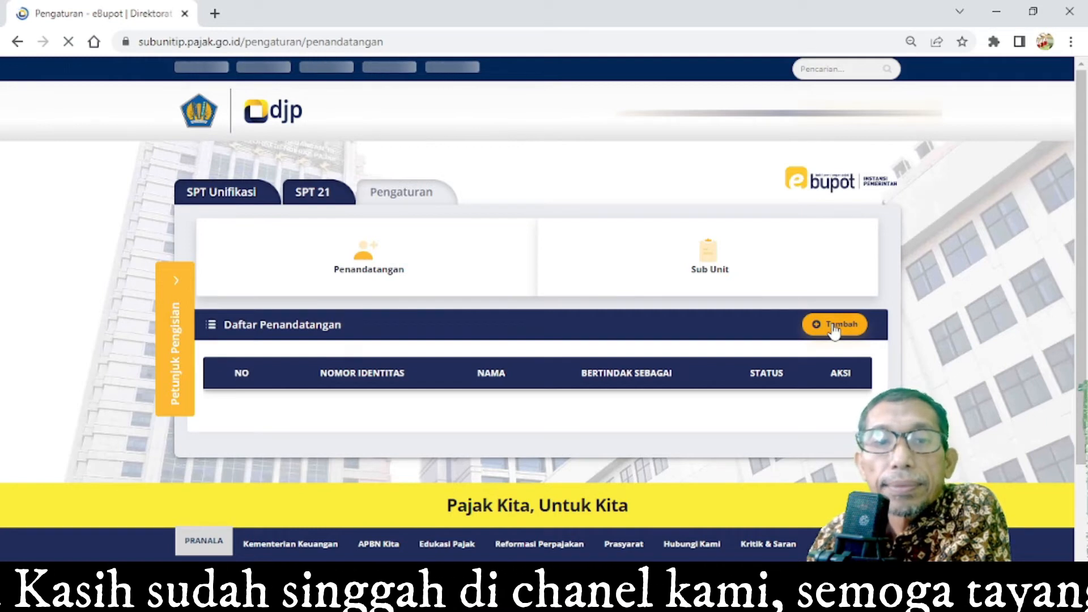
click(831, 328)
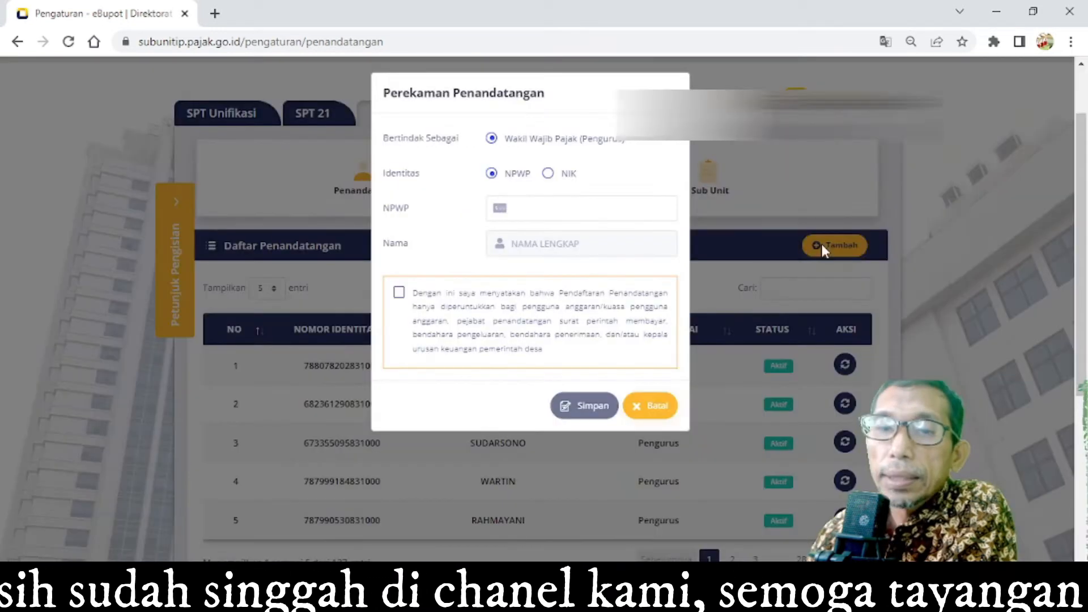
click(645, 405)
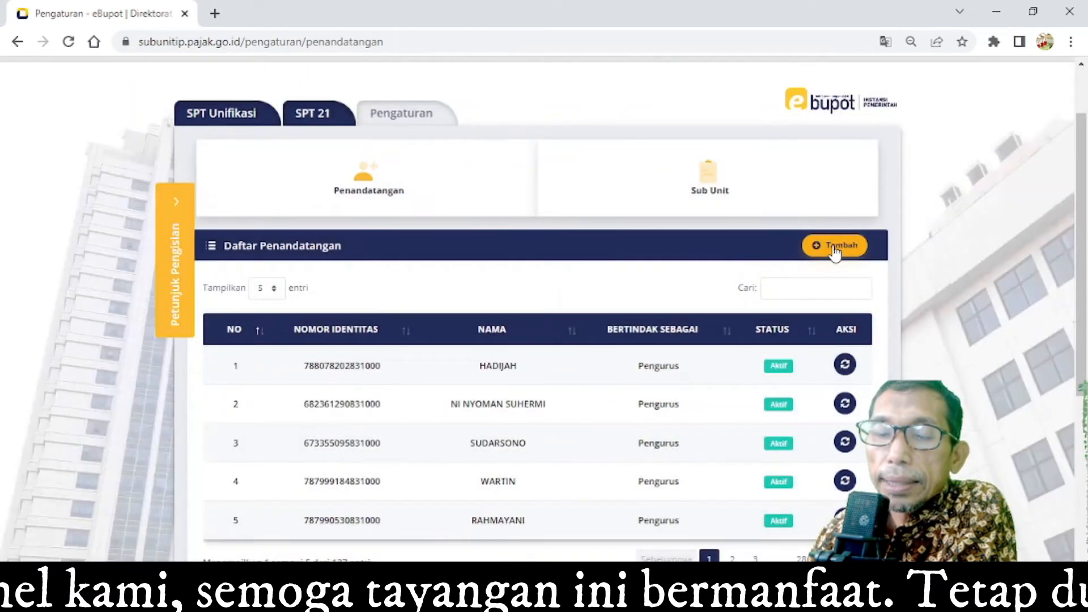
click(835, 249)
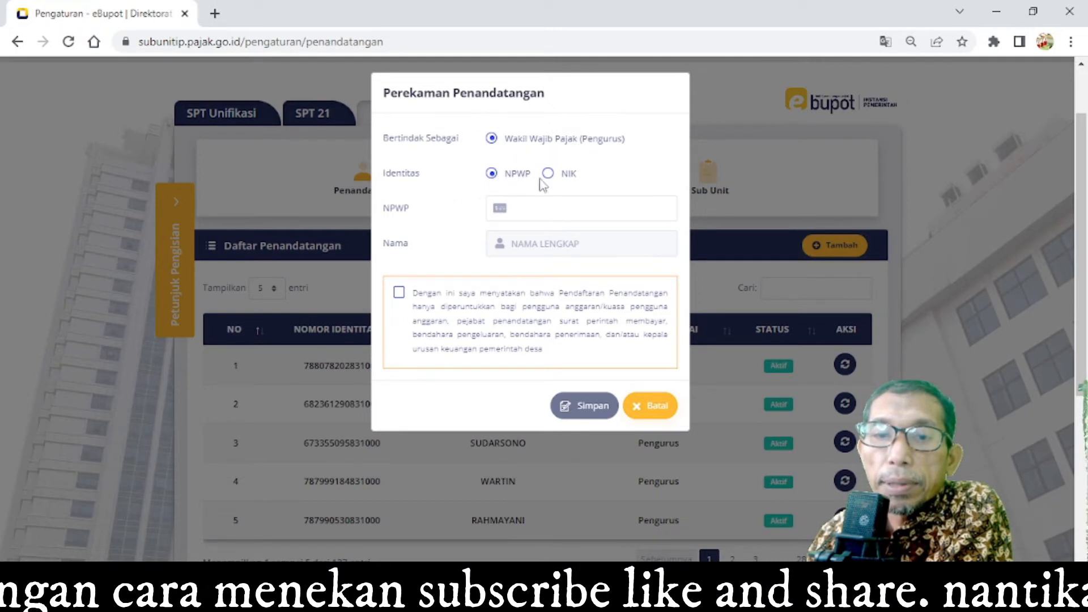
click(524, 207)
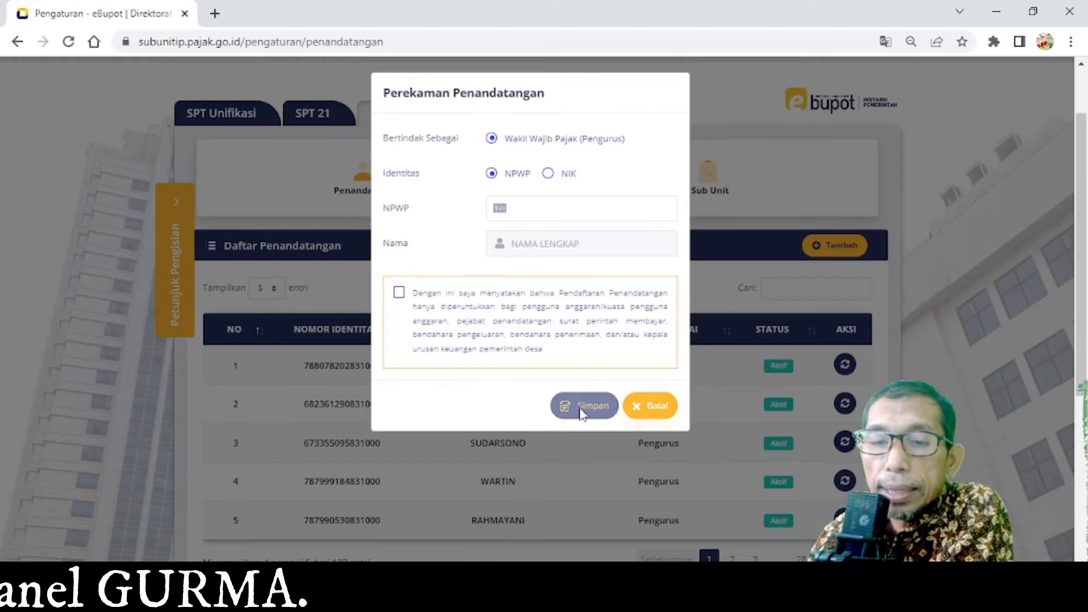
click(652, 411)
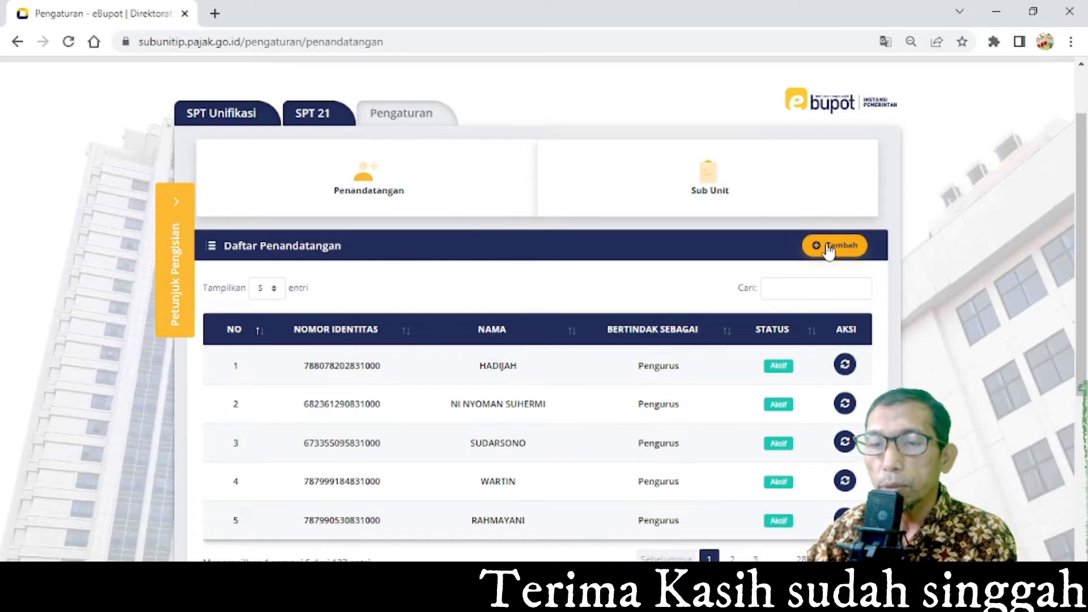
Start a new signatory record as Wakil Wajib Pajak (Pengurus) and enter the signatory's NPWP
click(829, 247)
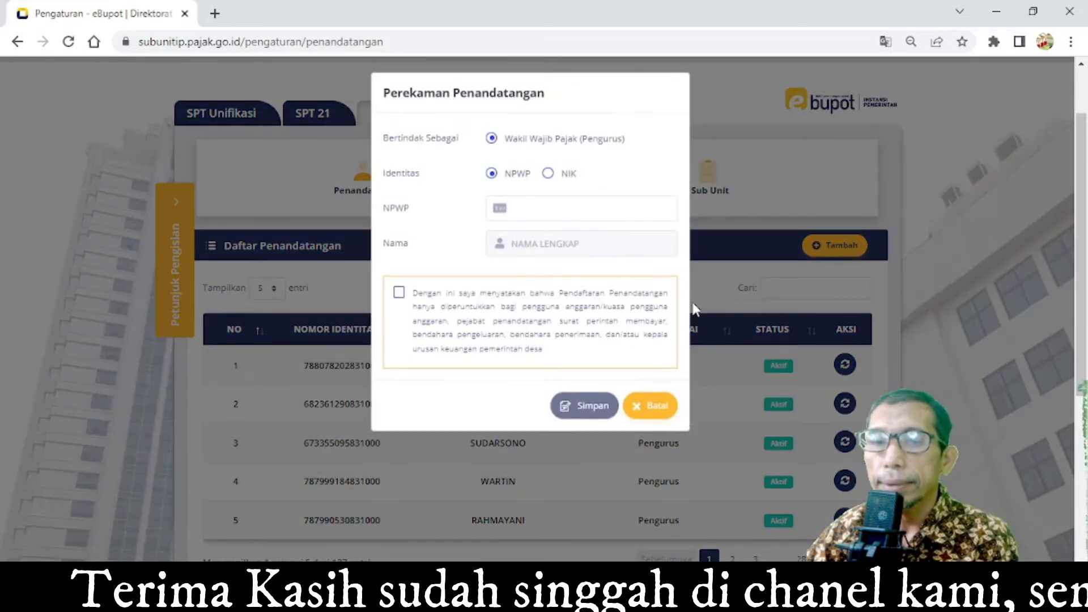
click(537, 210)
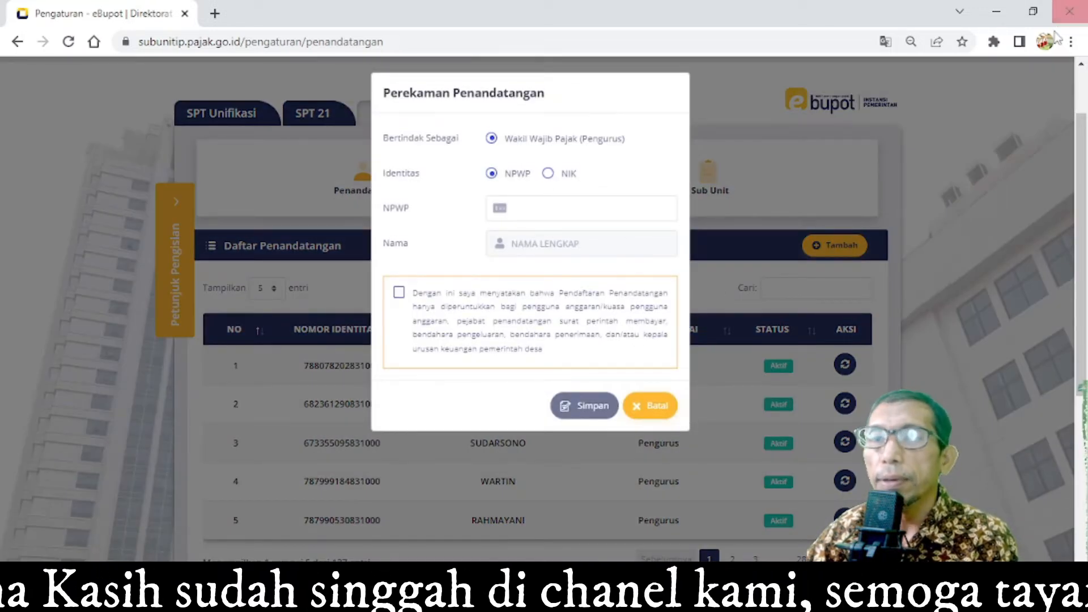
mouse_move(1037, 22)
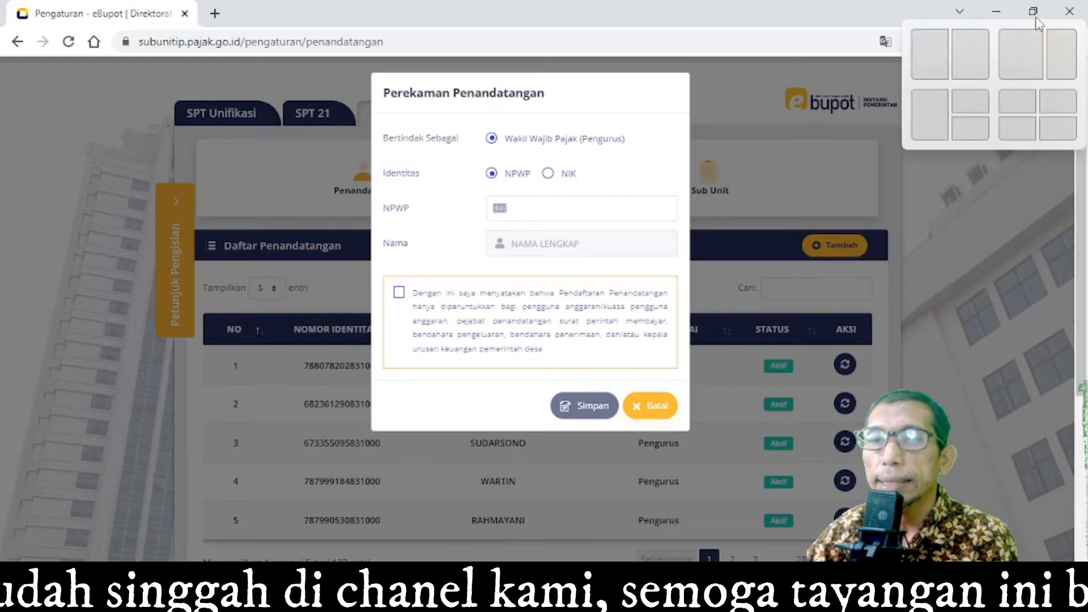
click(1035, 17)
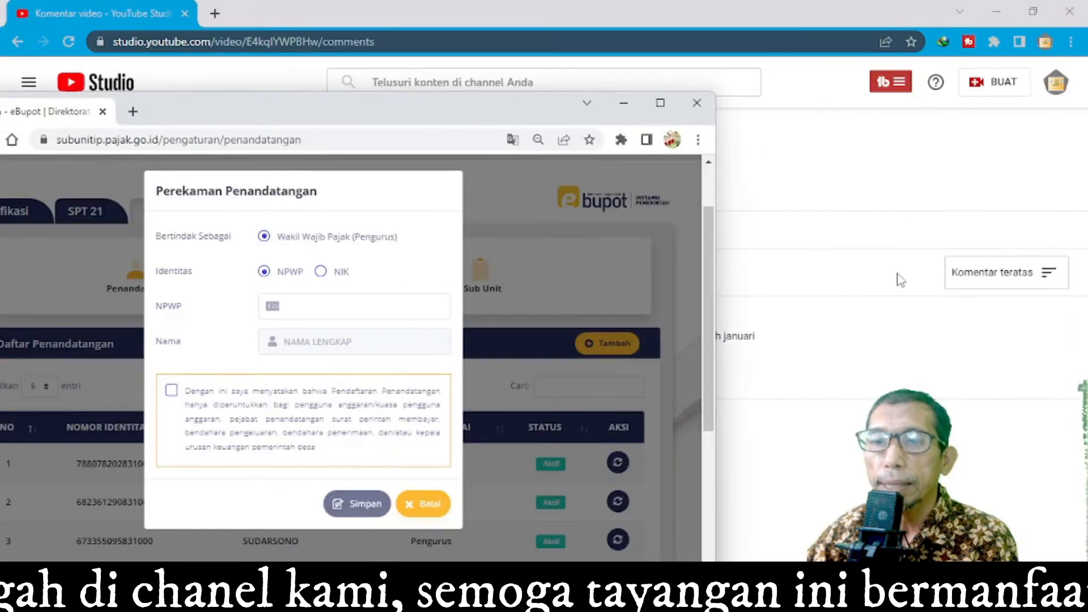
click(561, 109)
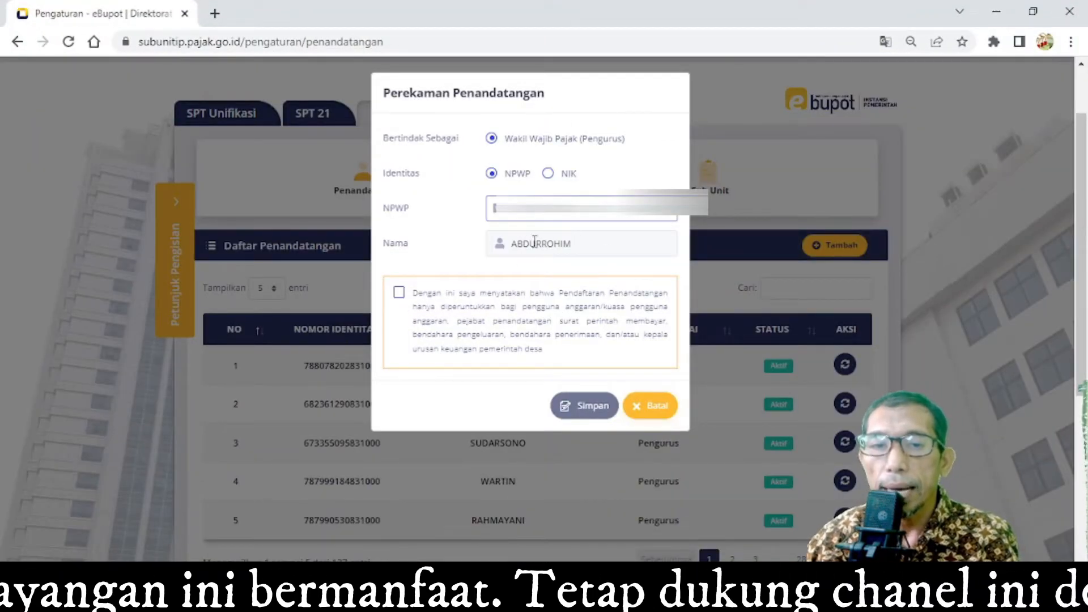
Accept the declaration and save the new signatory, and set that signatory's status to Aktif
click(400, 294)
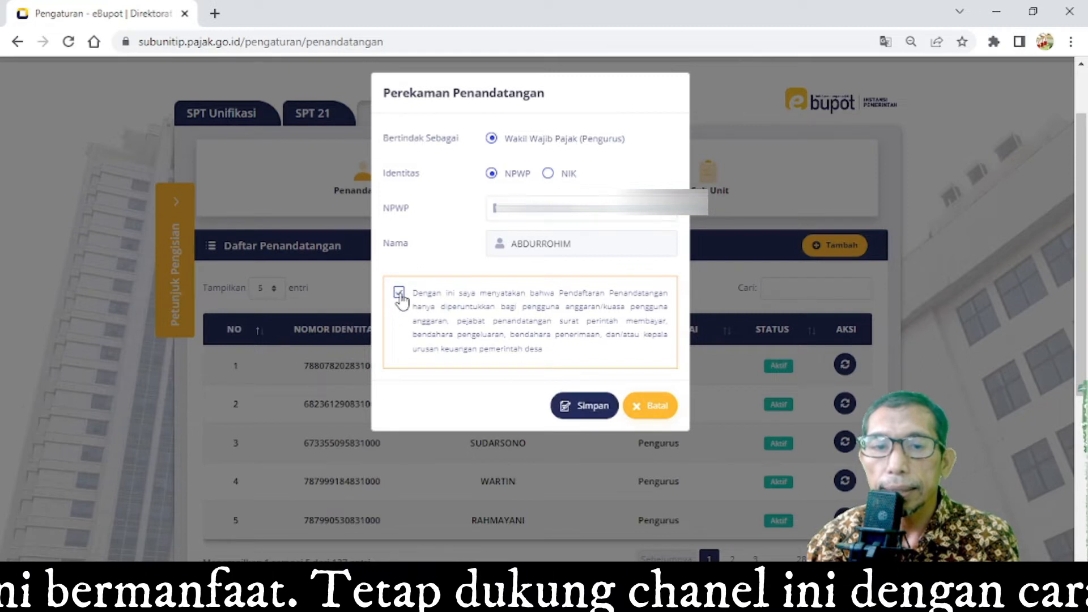
click(578, 406)
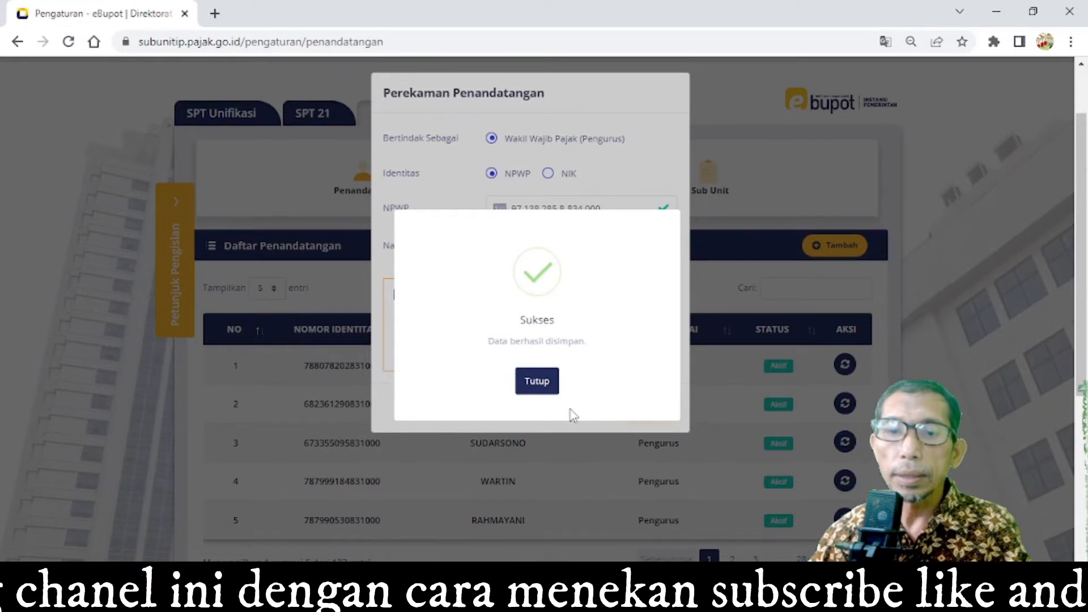
click(540, 383)
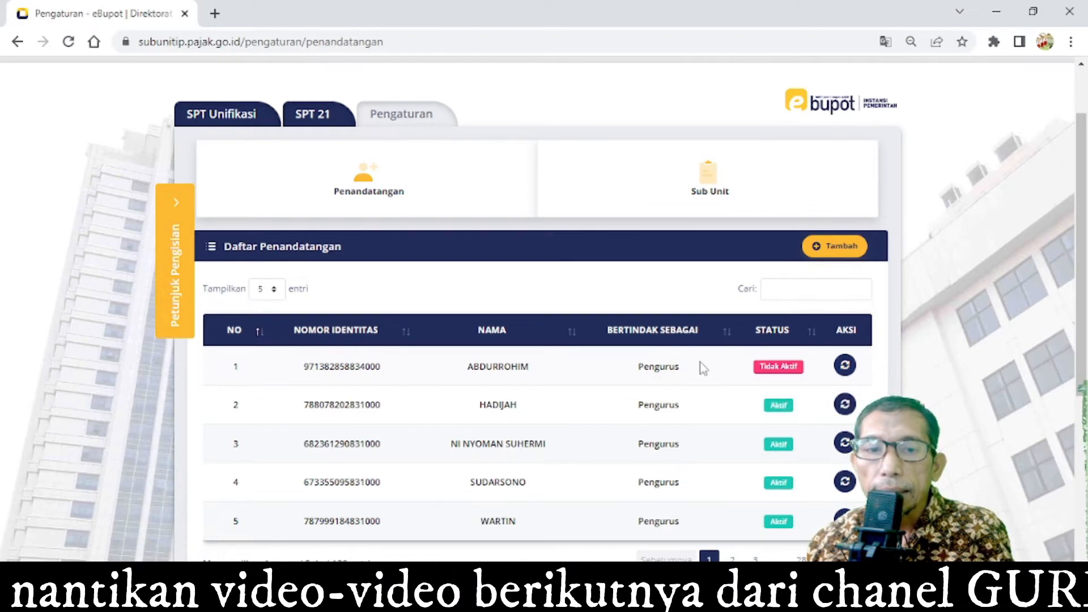
click(845, 366)
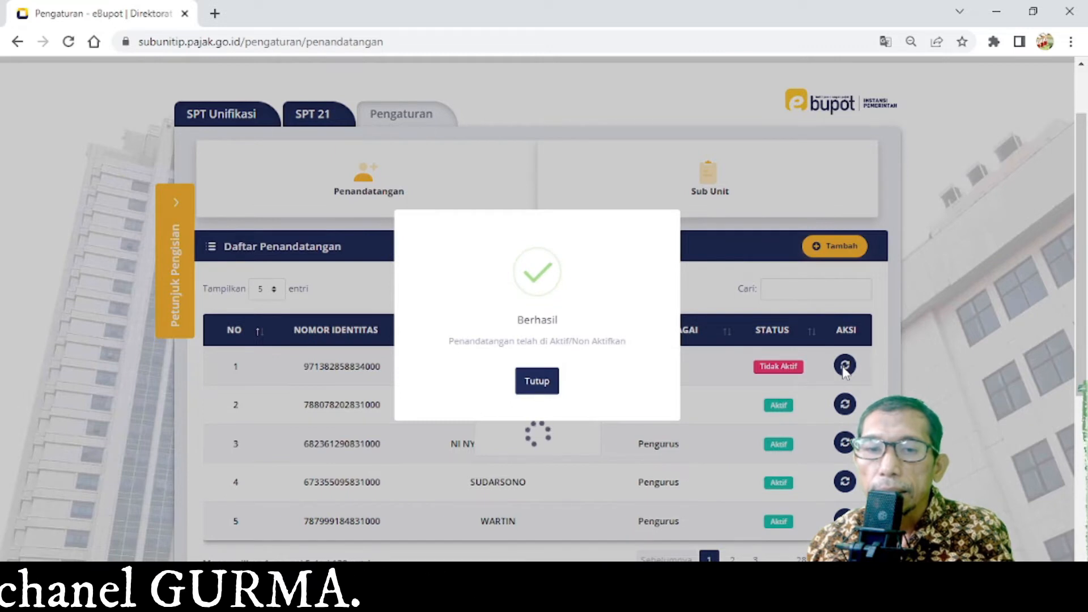
click(543, 382)
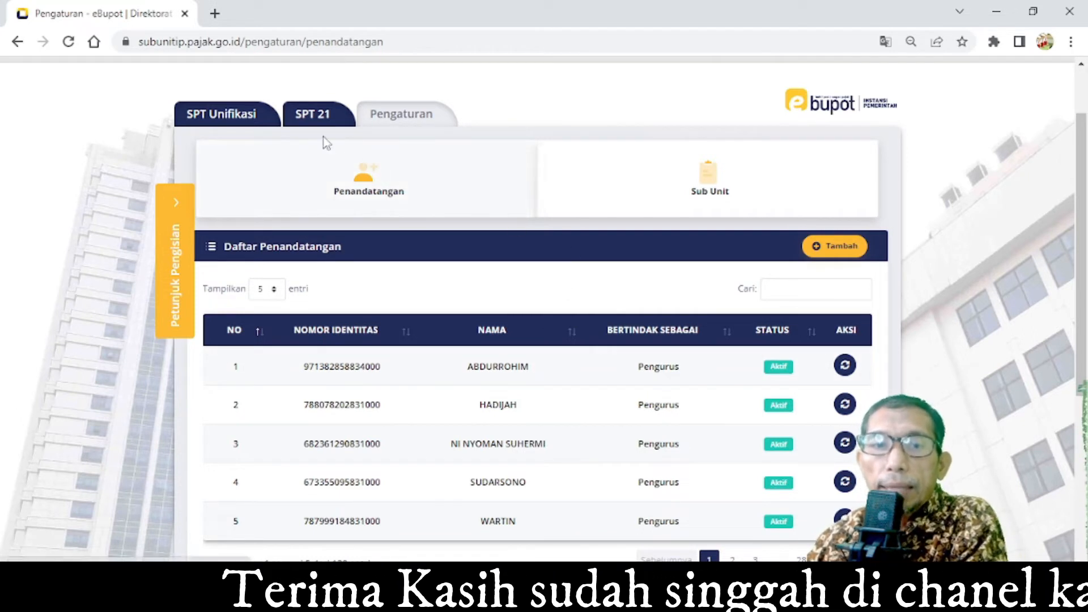
Show the Final/Tidak Final withholding slips in the SPT 21 Article 21 list
click(316, 123)
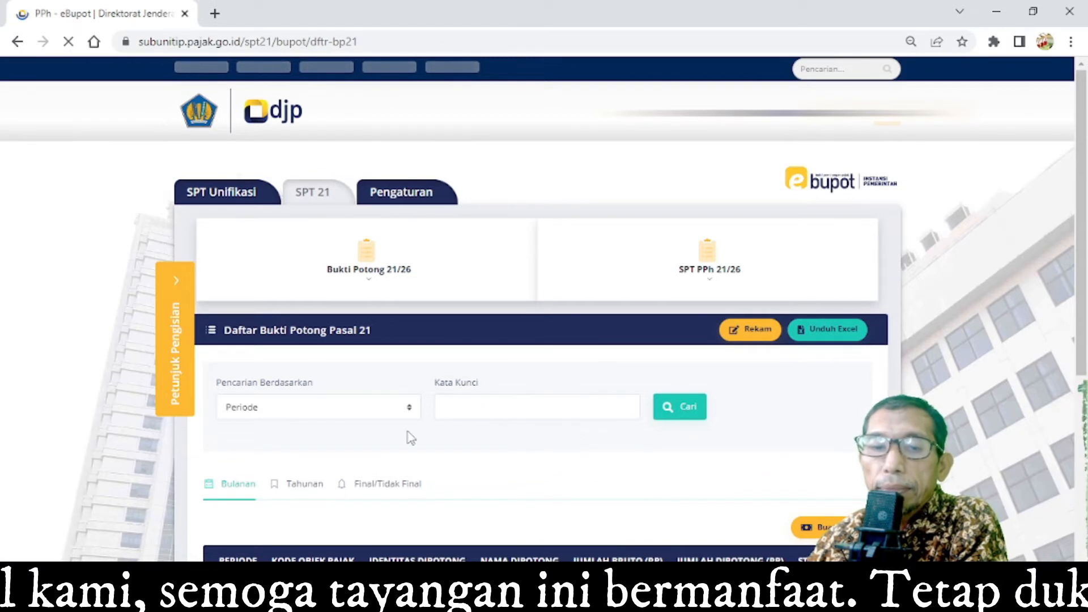
click(405, 485)
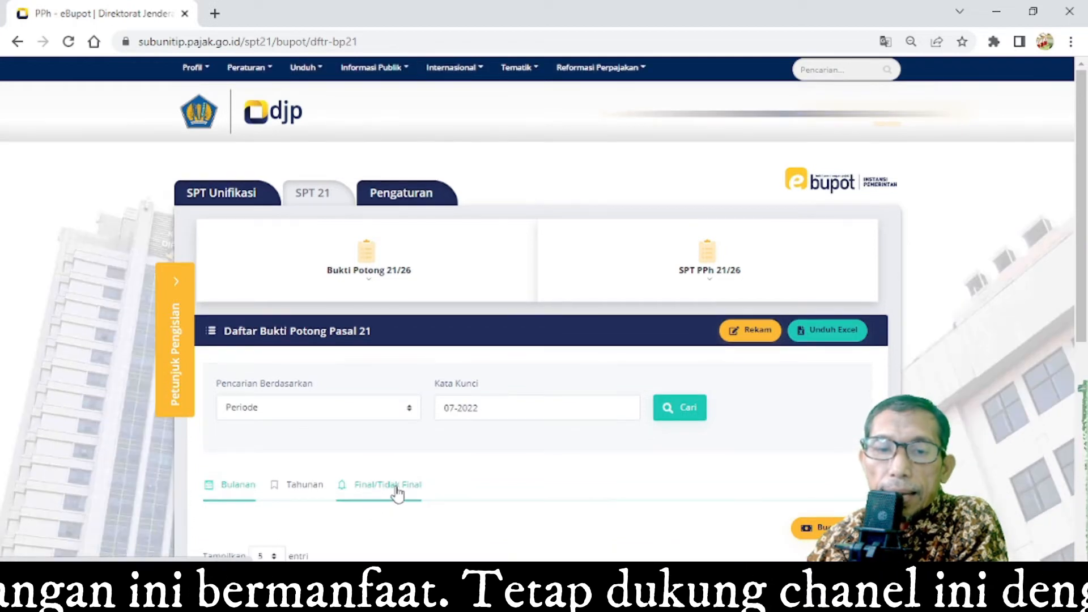
scroll(402, 481, down, 3)
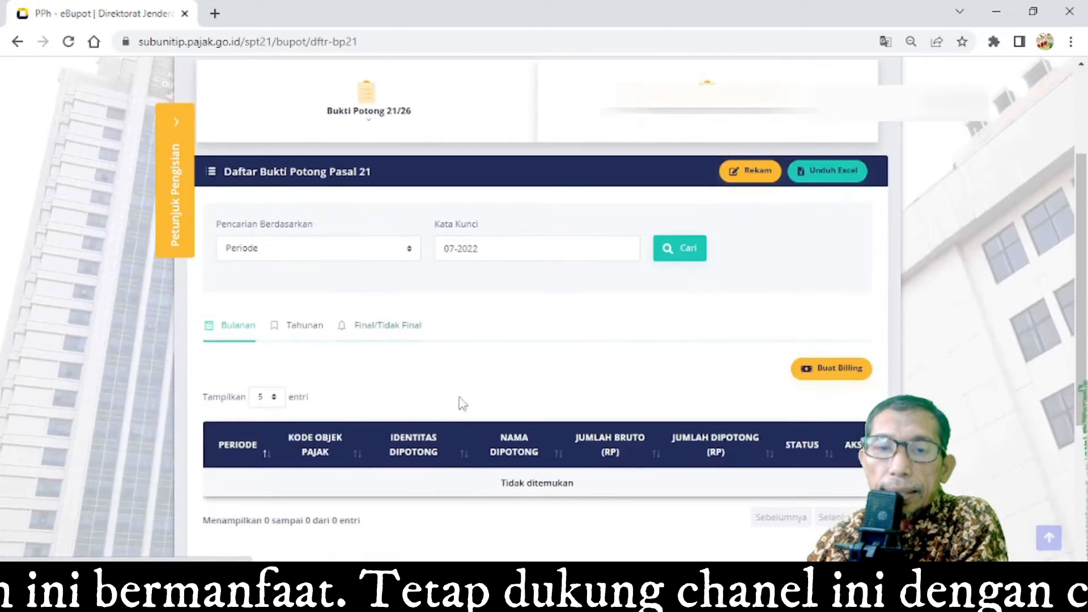
click(384, 334)
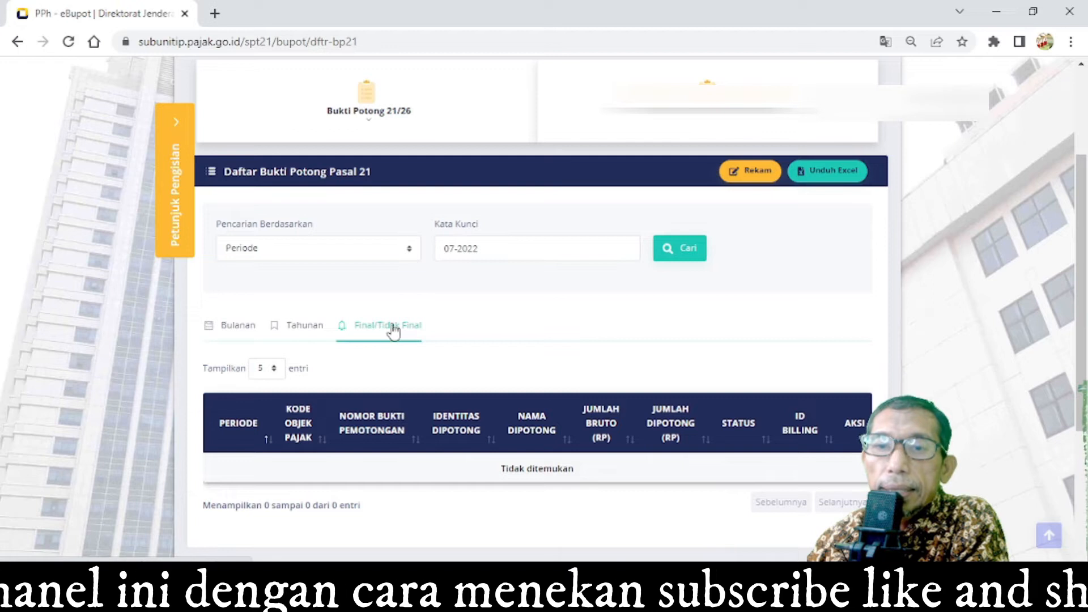
Start a new Article 21 withholding slip for tax year 2022 and enter the taxpayer's NPWP
click(754, 182)
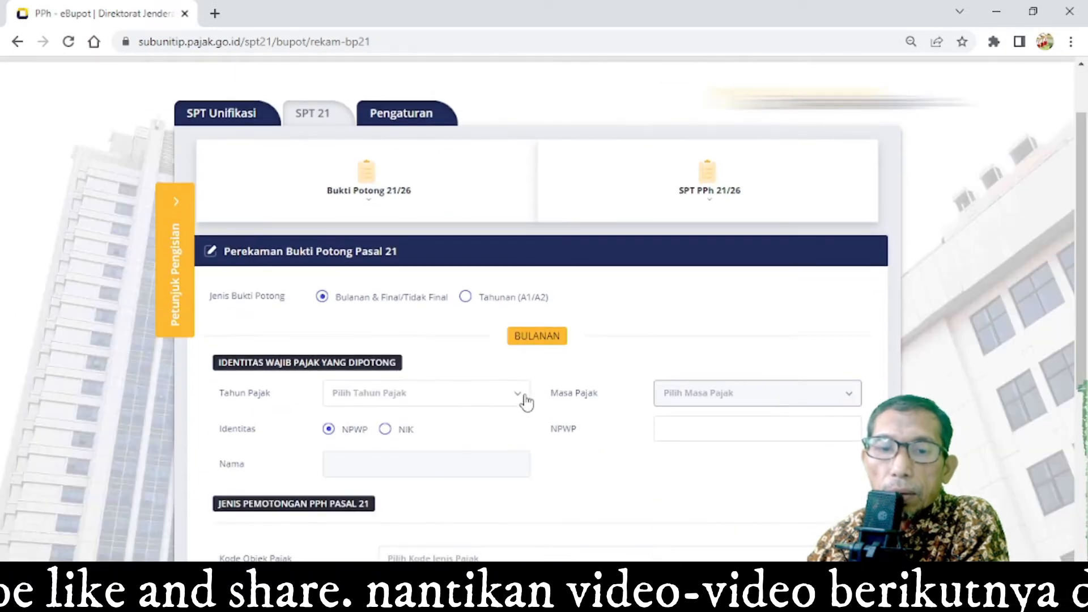
click(521, 397)
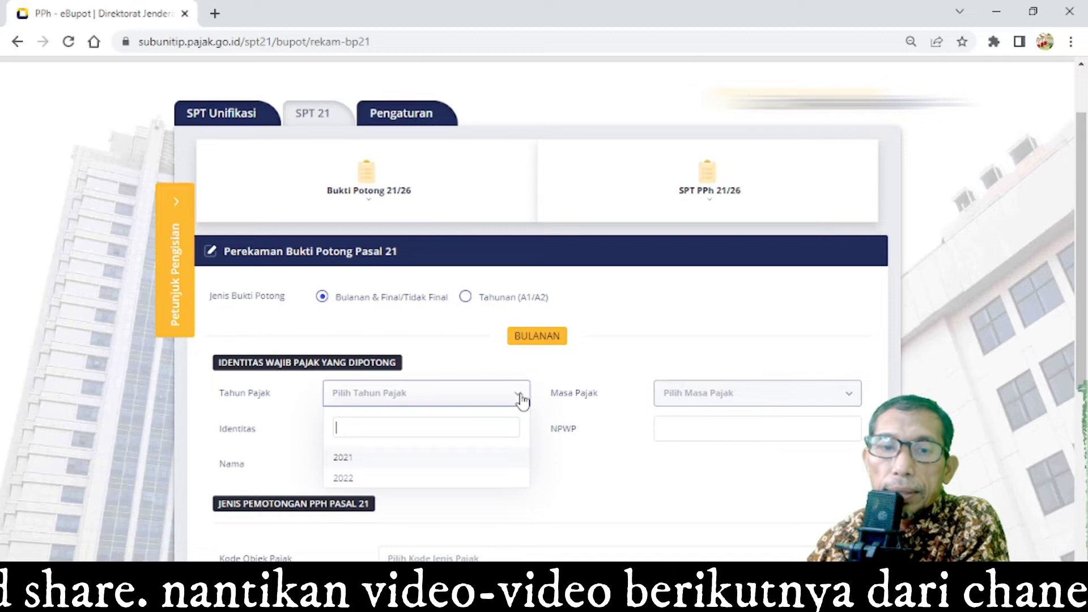
click(352, 478)
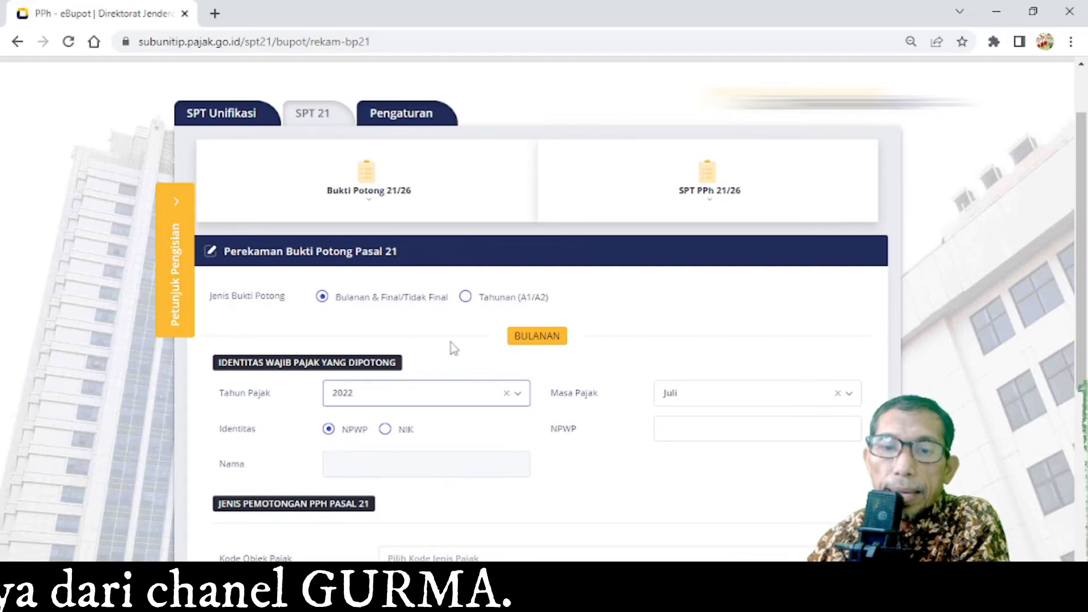
click(687, 429)
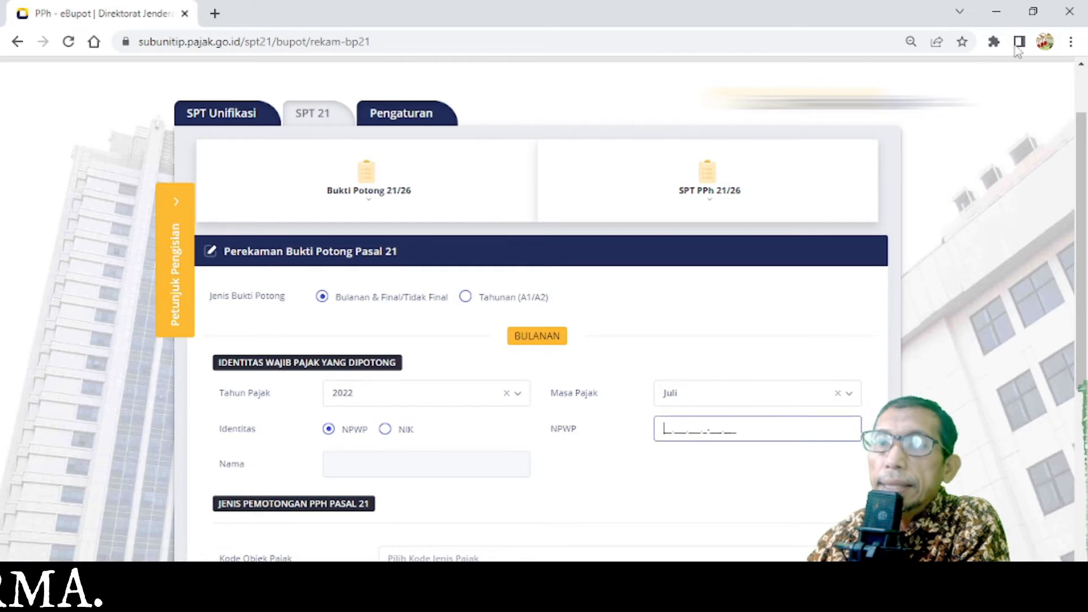
click(1034, 11)
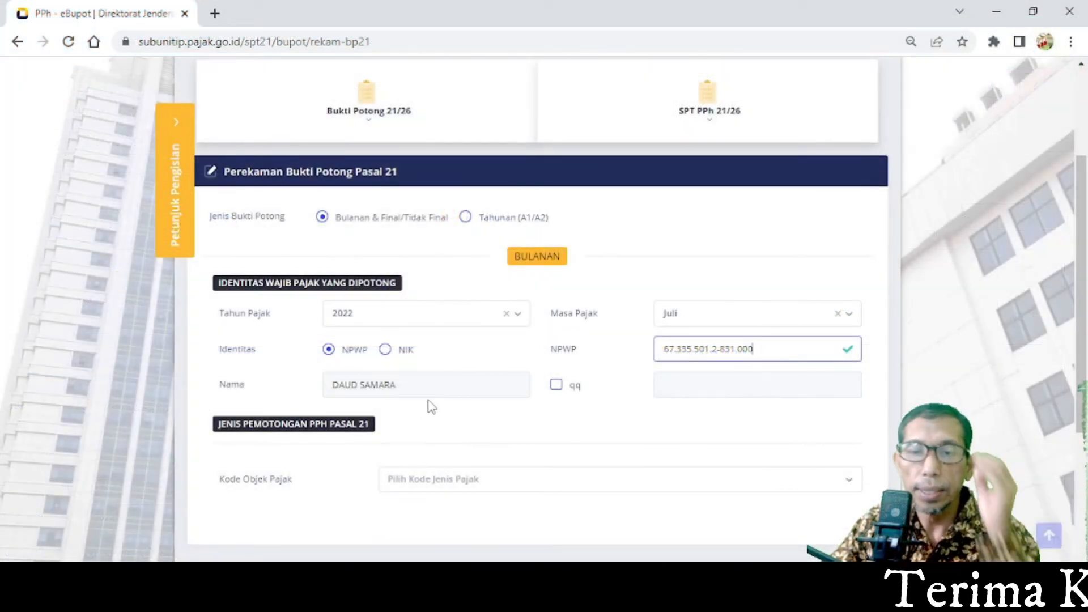
Choose 21-402-01 Honor dan Imbalan Lain, charged to APBN or APBD, as the slip's tax object code
scroll(450, 446, down, 1)
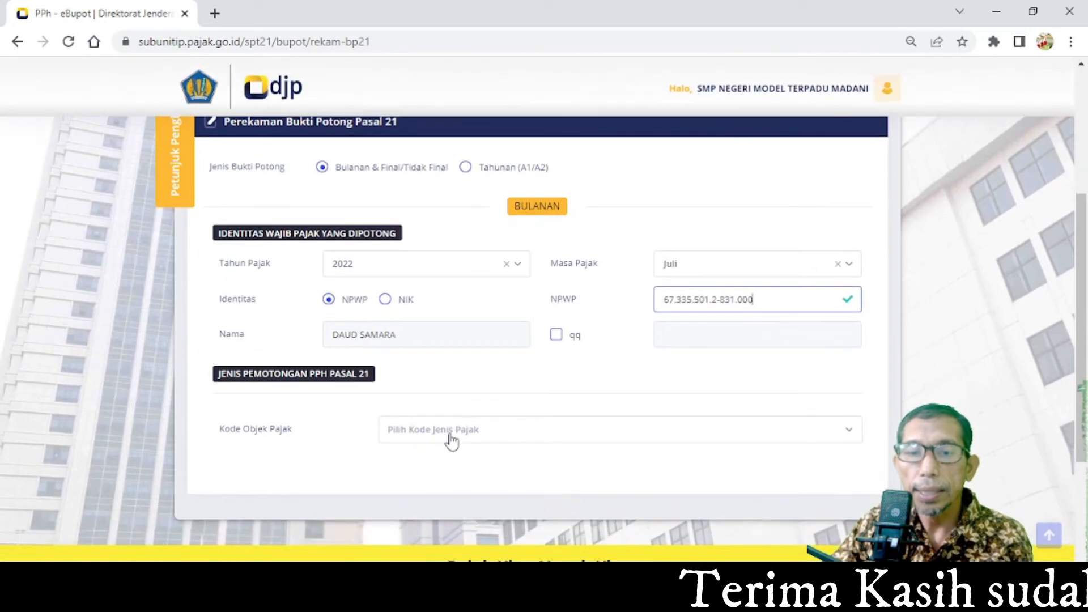
click(452, 441)
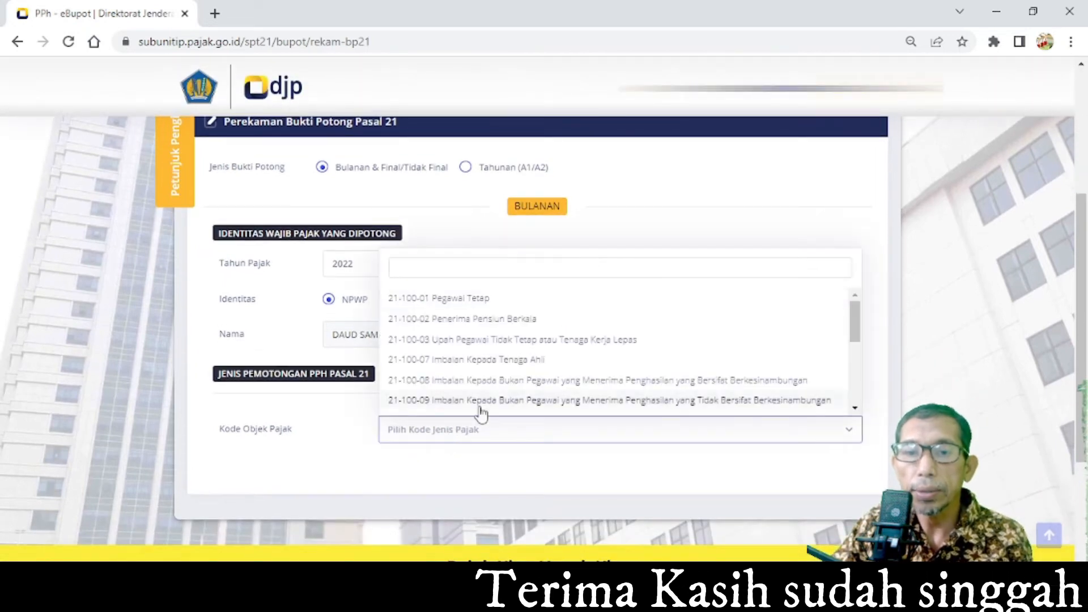
scroll(482, 410, down, 3)
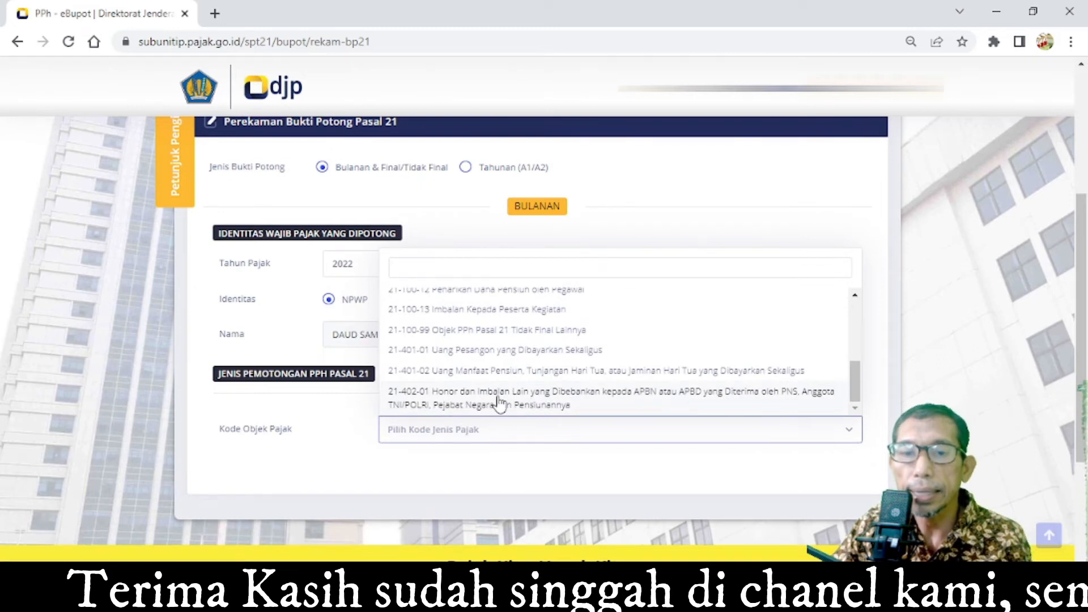
click(498, 398)
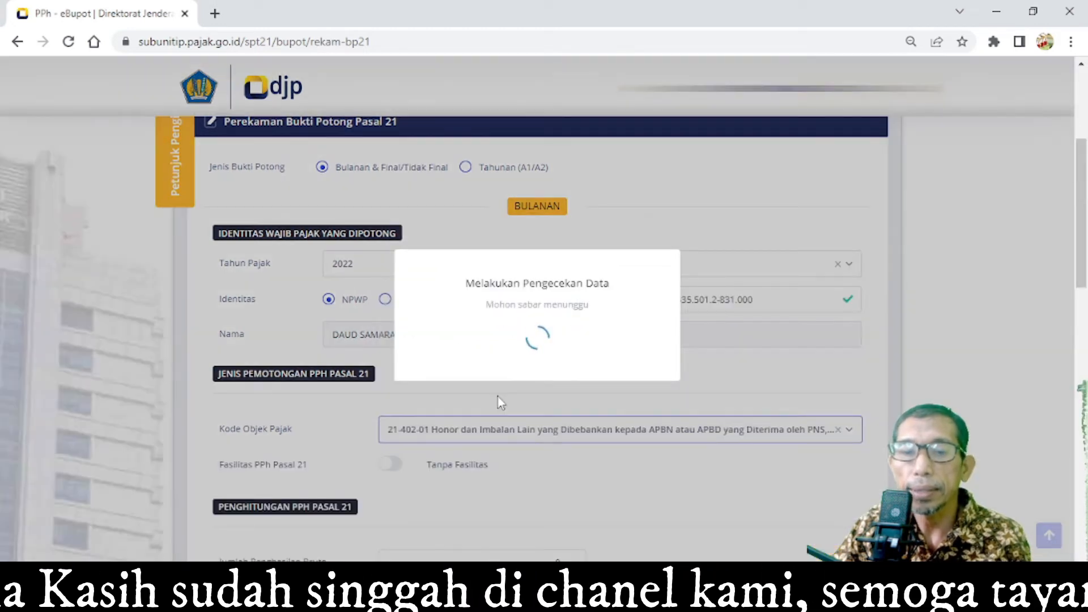
Set the gross income to 500.000 and choose the tariff Golongan IV, Perwira Menengah, Perwira Tinggi dan Pejabat Negara - 15%
scroll(498, 397, down, 3)
scroll(504, 396, down, 1)
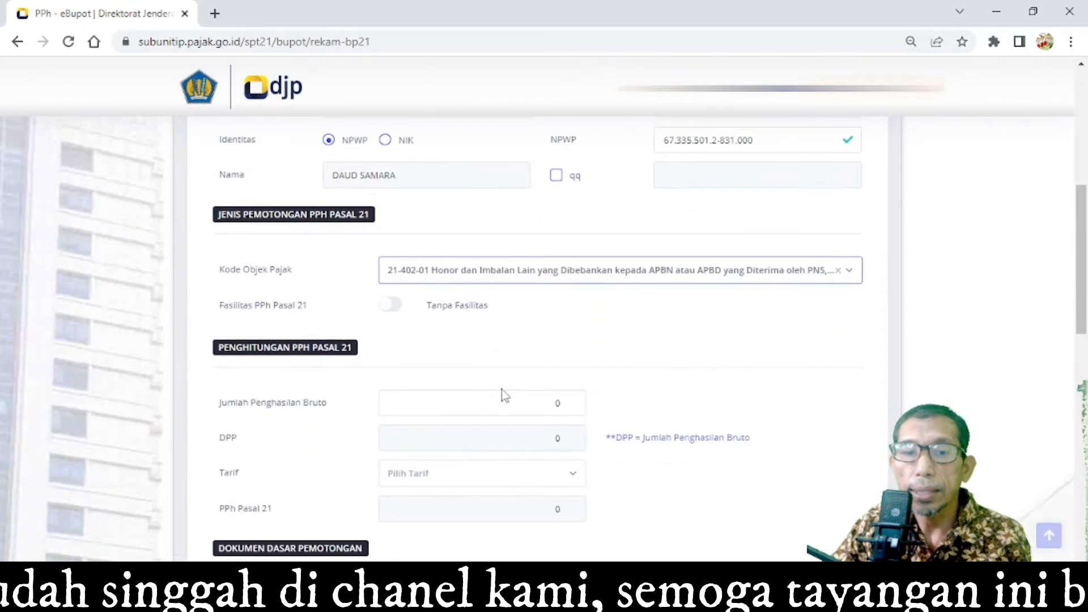
scroll(503, 395, down, 3)
click(553, 325)
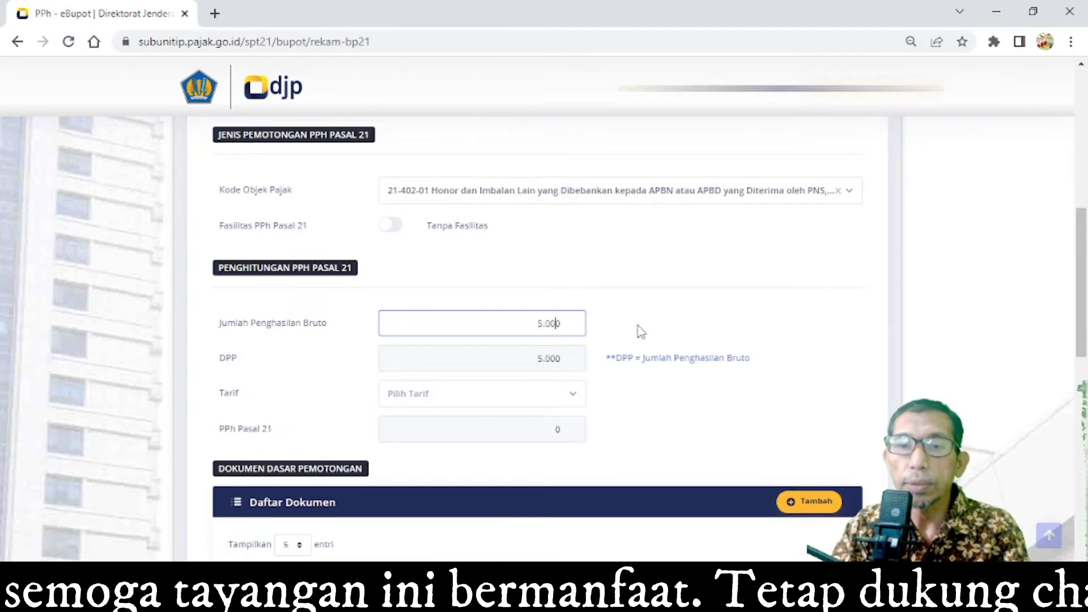
click(572, 403)
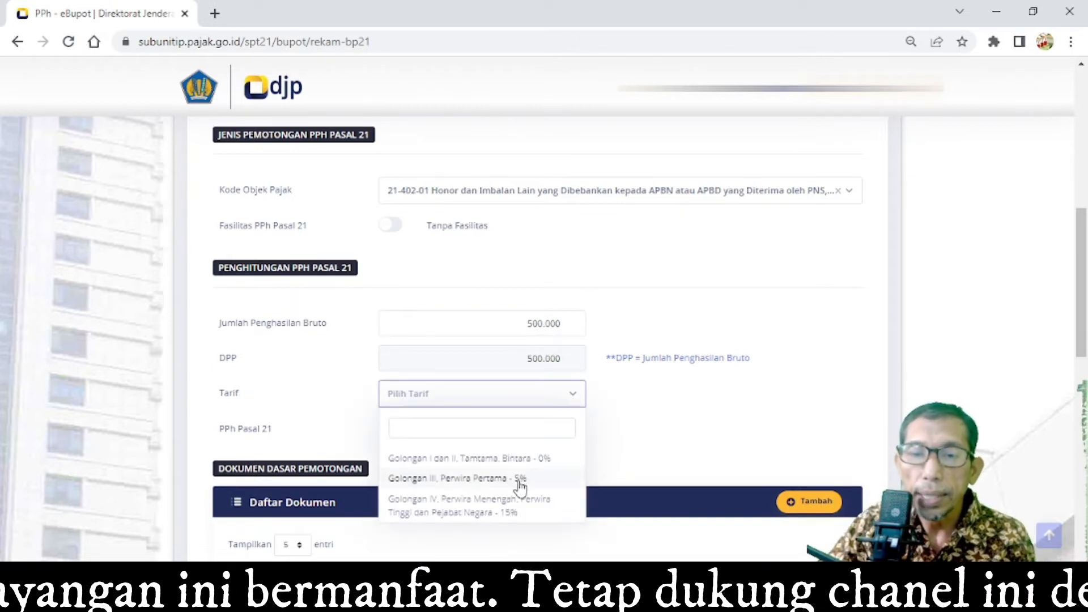
click(479, 505)
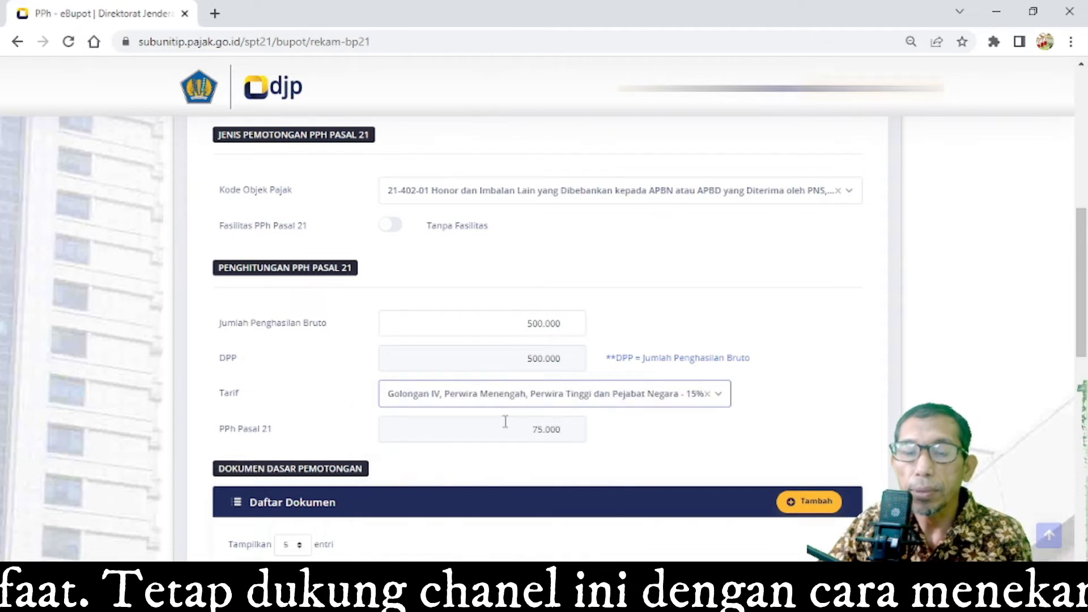
Set the withholding slip's signatory capacity (Penandatangan Sebagai) to Pengurus
scroll(624, 401, down, 3)
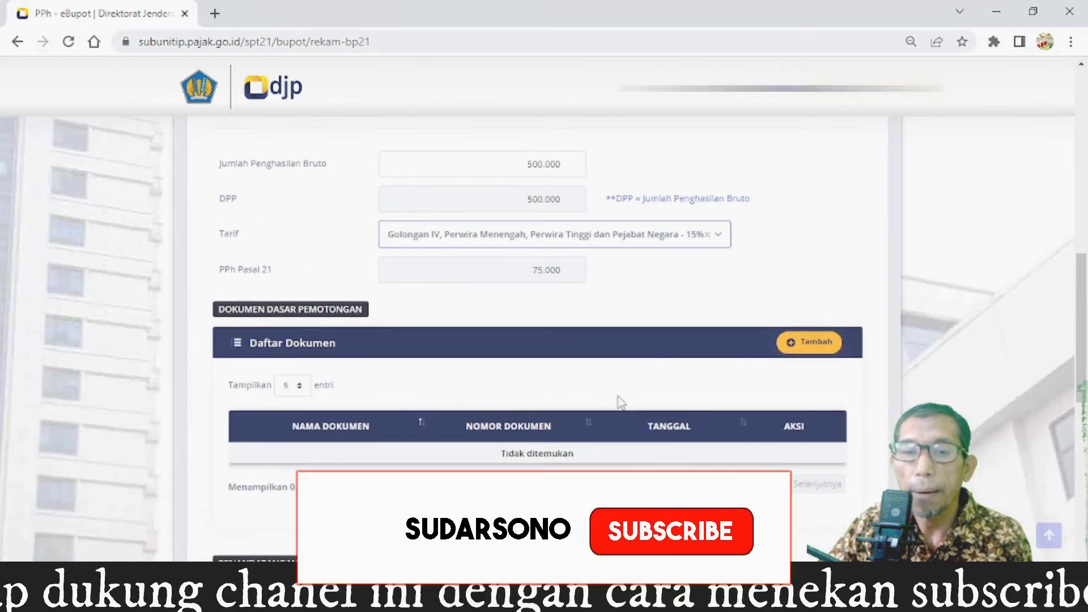
scroll(629, 374, down, 4)
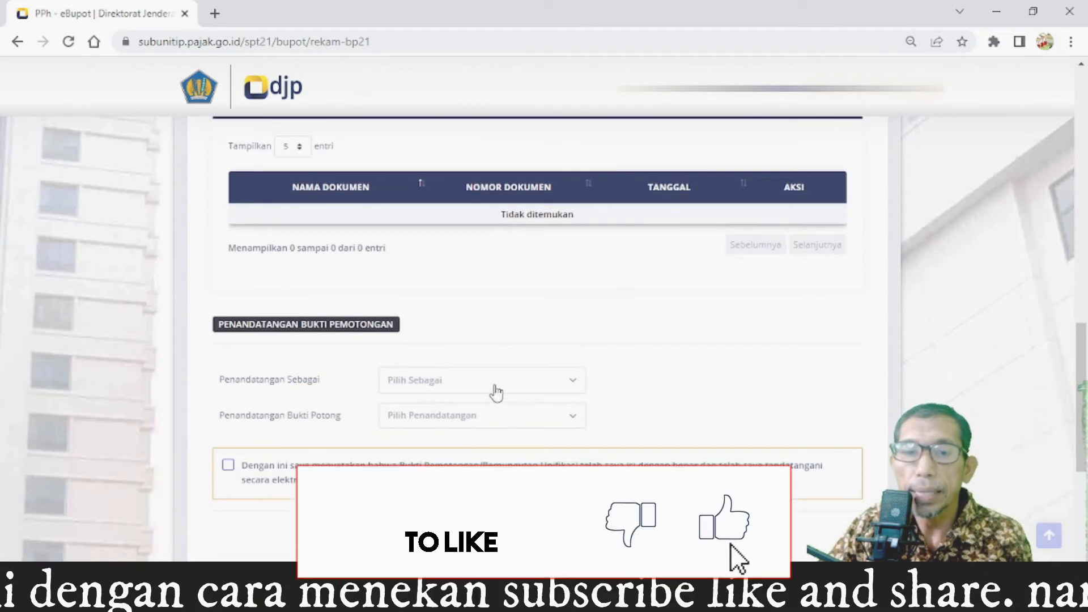
click(495, 391)
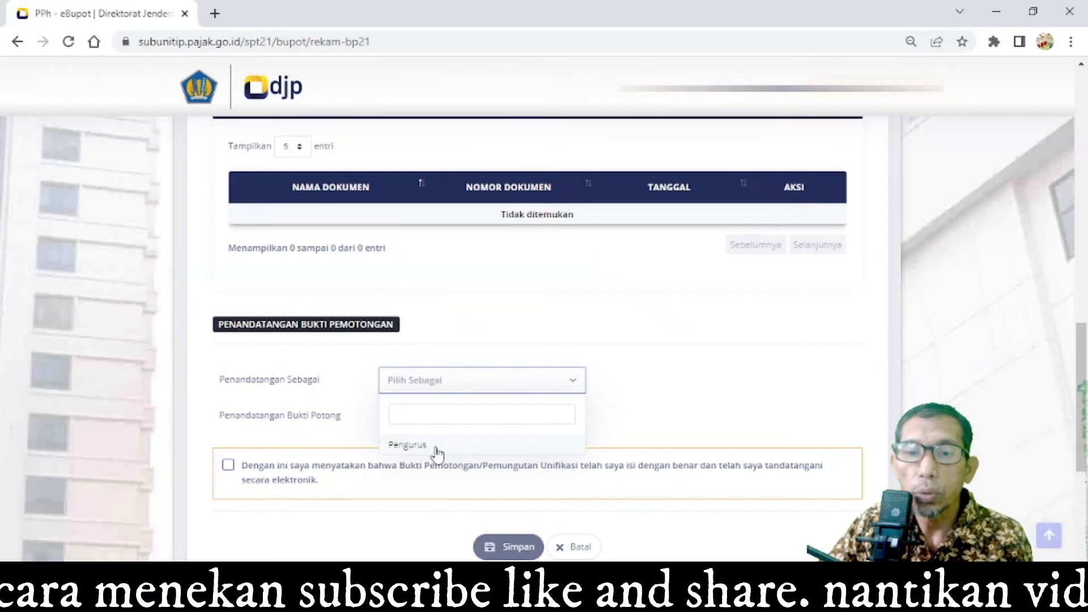
click(408, 445)
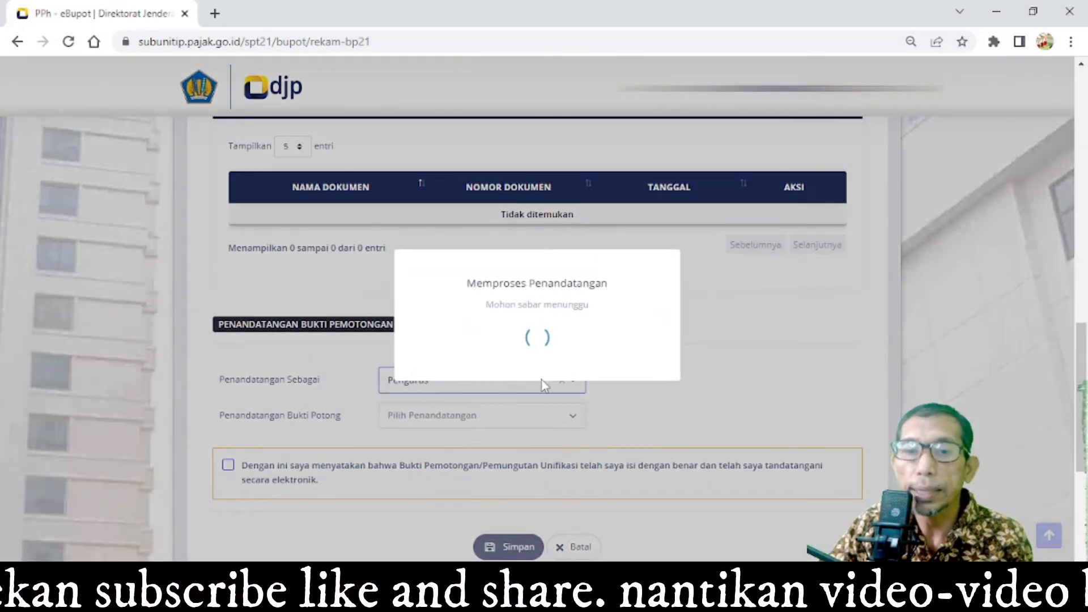
Start a new withholding basis document for the slip, with Bukti Pembayaran as its name and 24 as its document number
scroll(691, 363, up, 3)
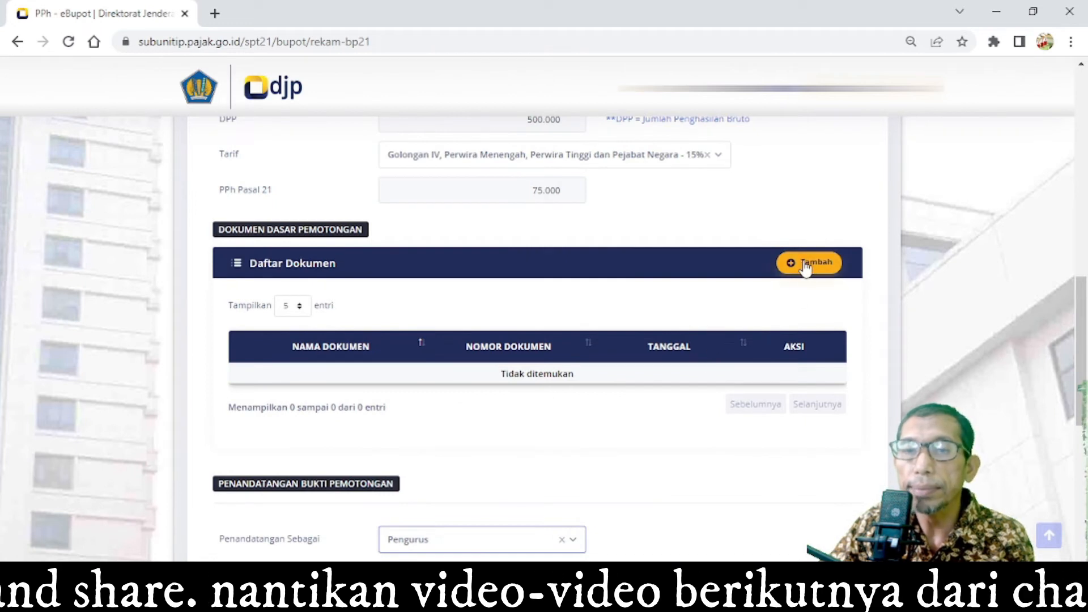
scroll(744, 252, up, 4)
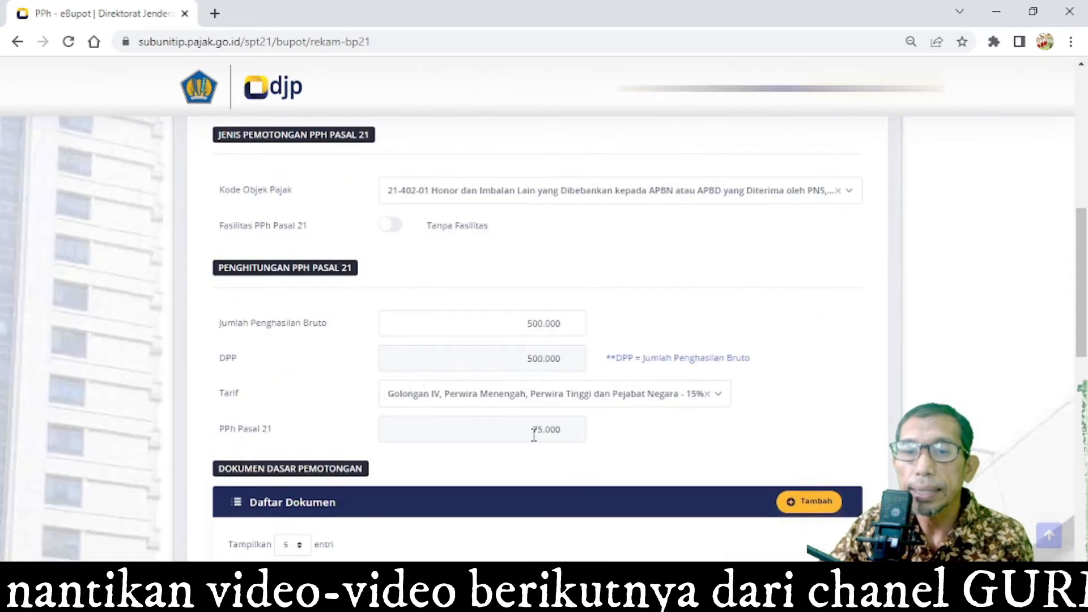
click(807, 501)
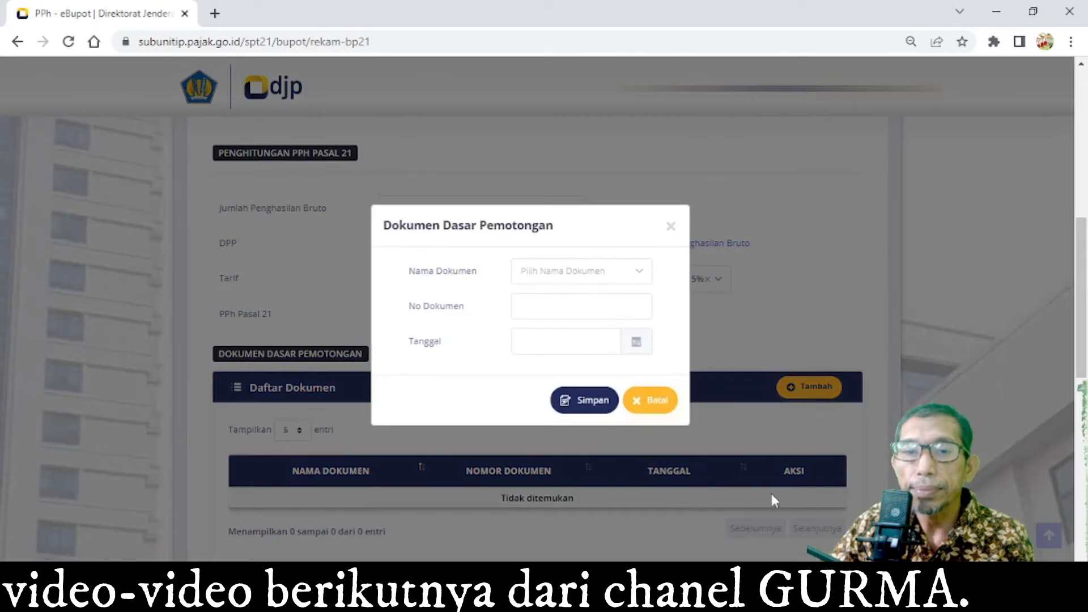
click(576, 278)
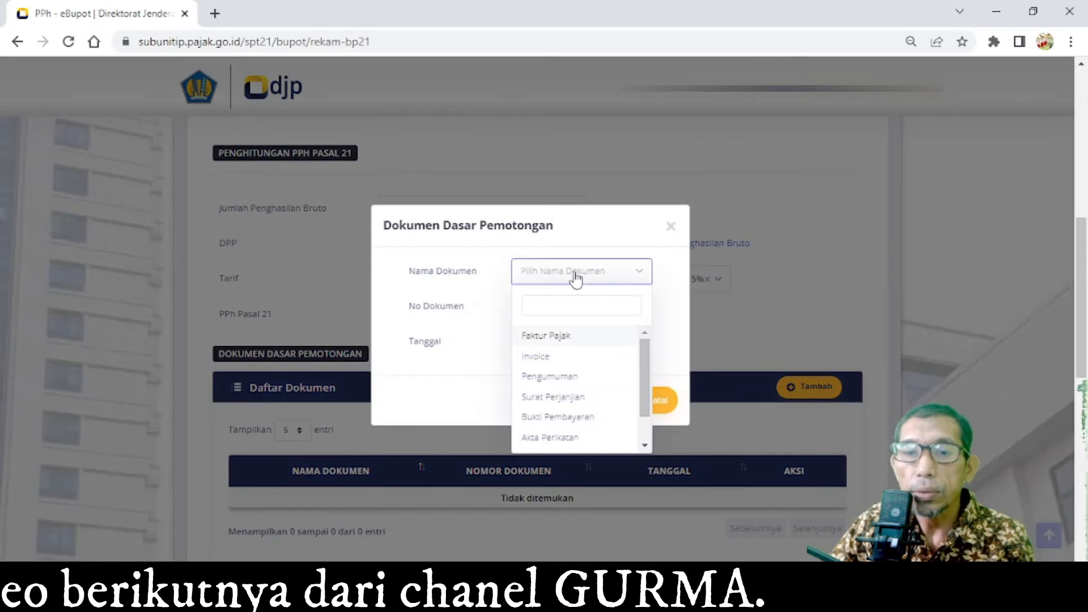
click(558, 417)
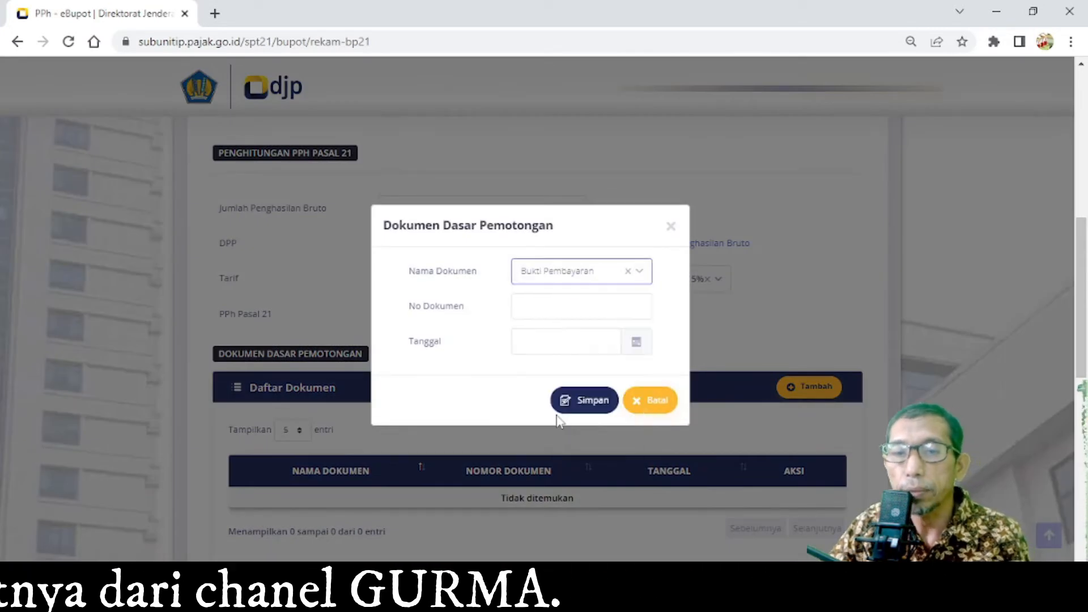
click(569, 306)
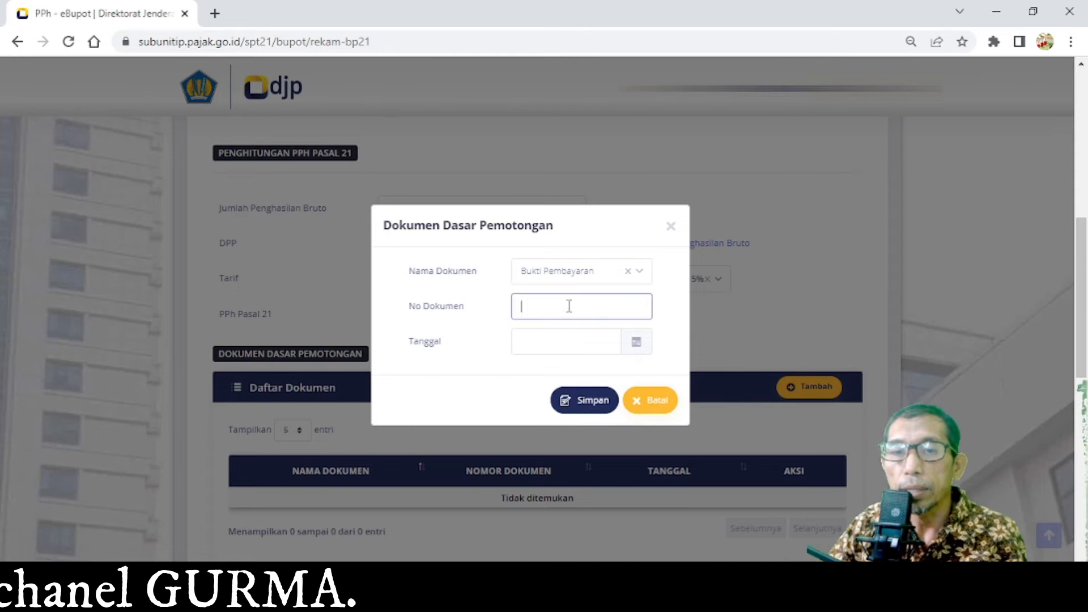
text(2)
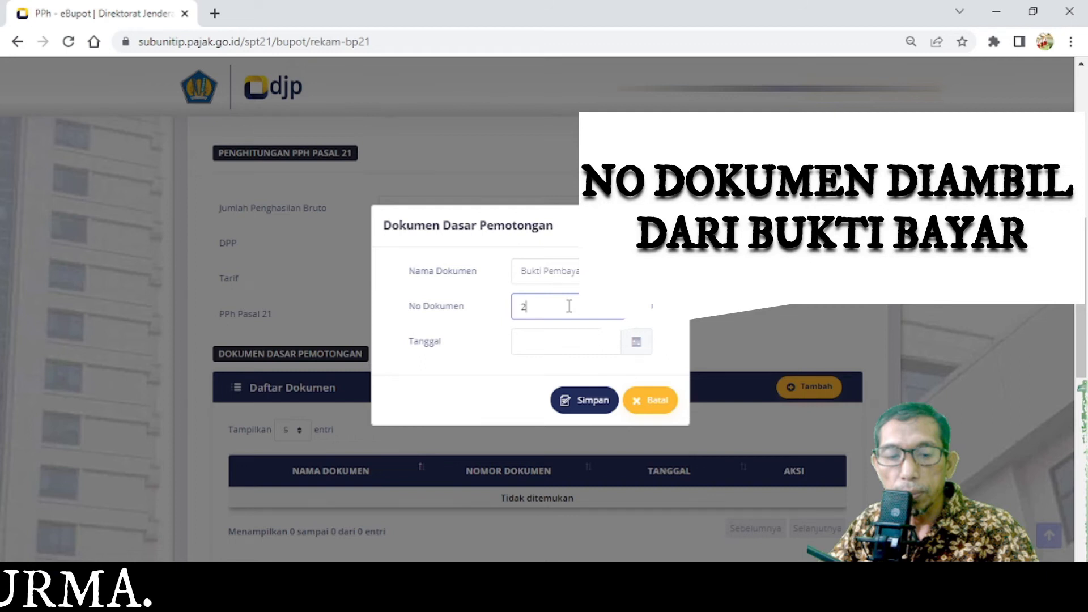
text(4)
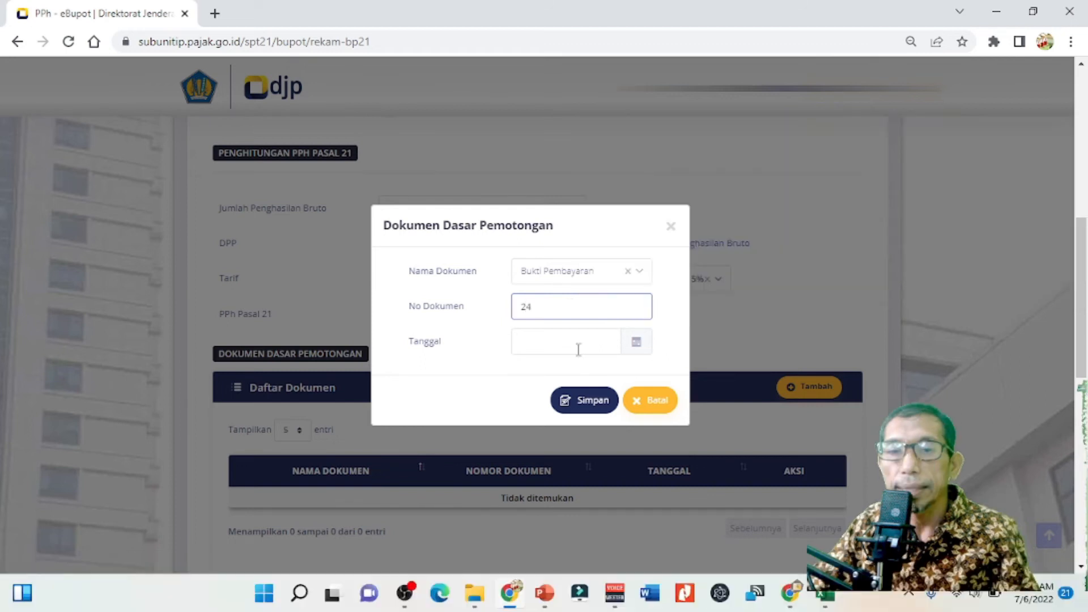
Date the basis document 01/07/2022 and save it to the slip's document list
click(636, 347)
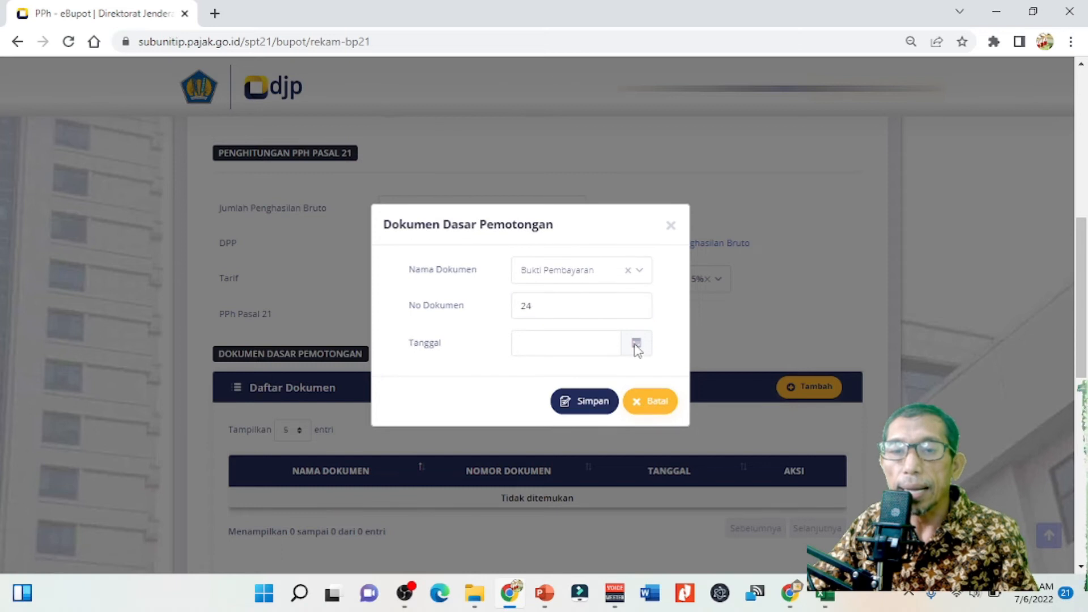
click(594, 344)
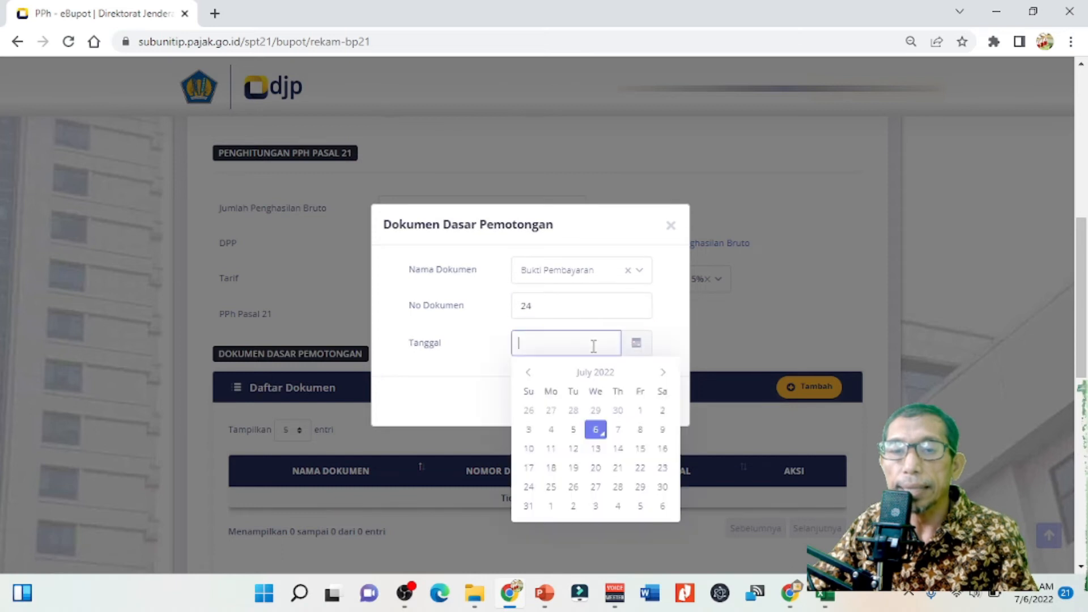
click(529, 374)
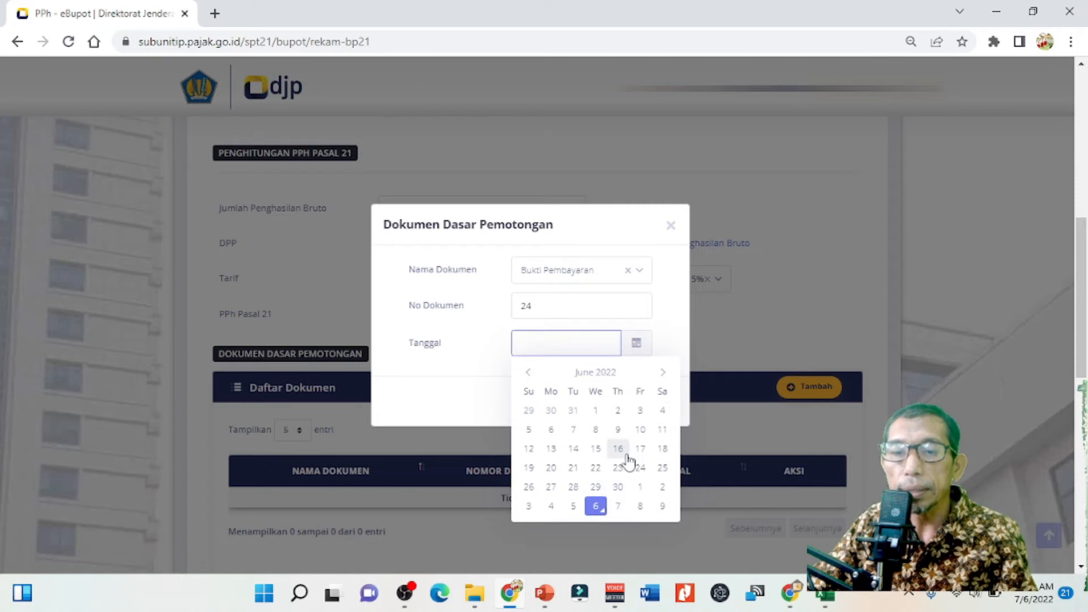
click(640, 487)
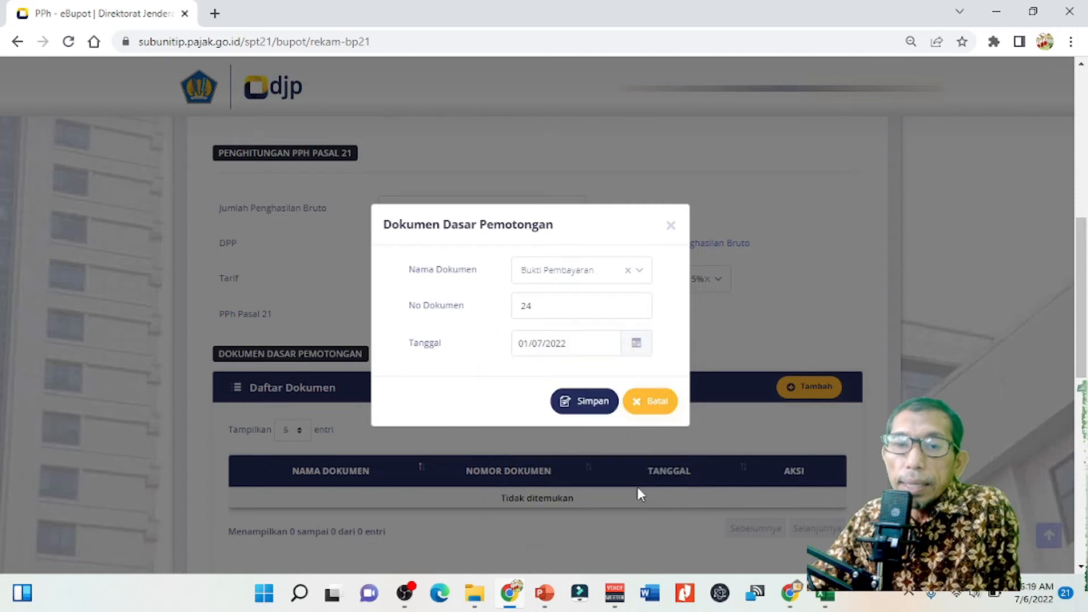
click(593, 402)
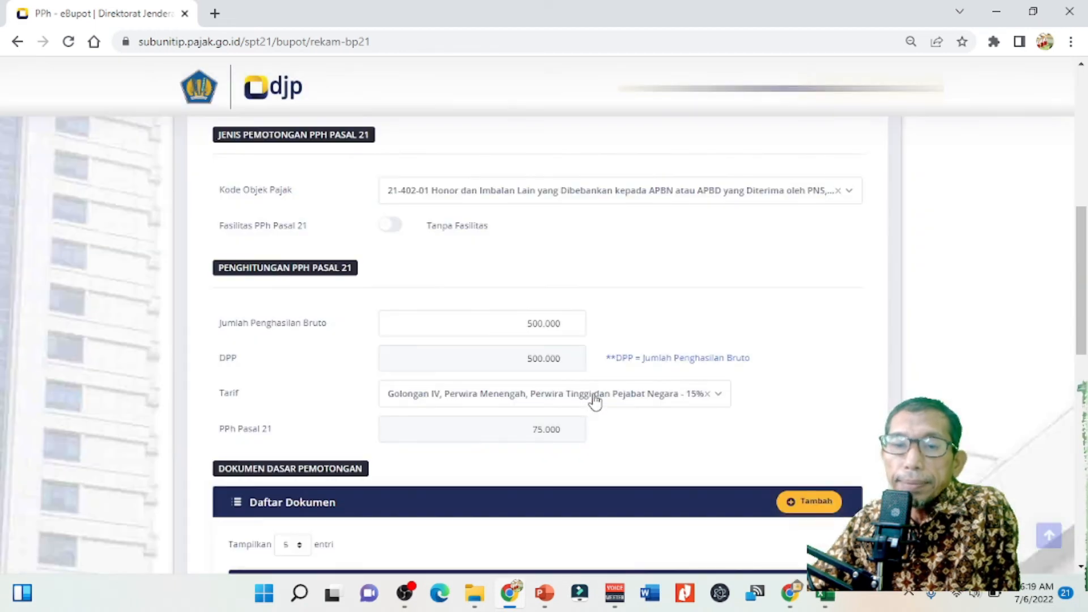
Complete the signatory section as Pengurus with the signatory's name, accept the declaration and save the withholding slip
scroll(607, 385, down, 4)
scroll(614, 372, down, 2)
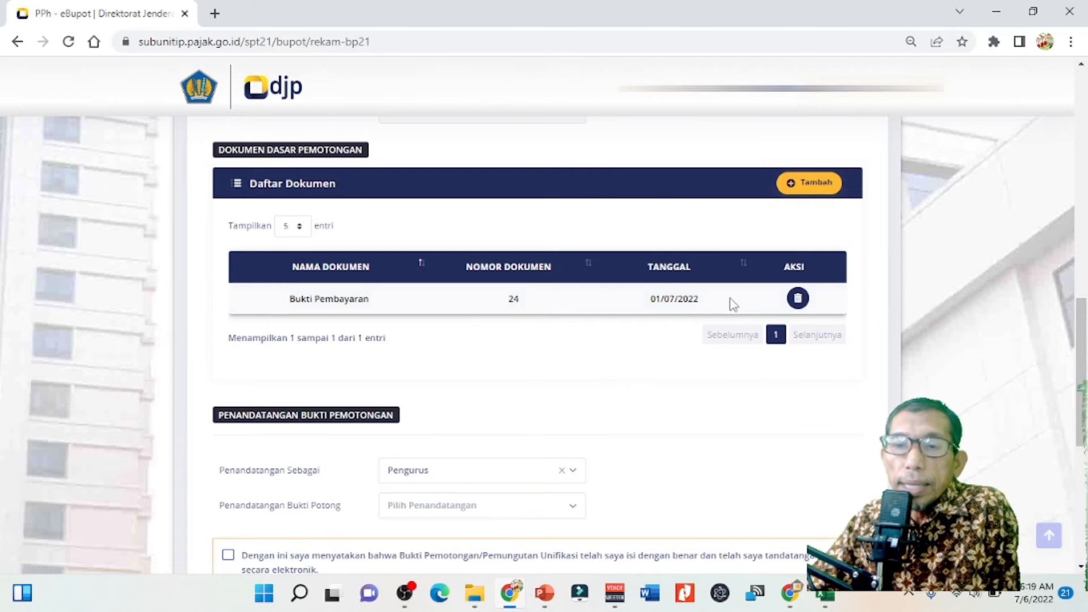
scroll(720, 311, down, 4)
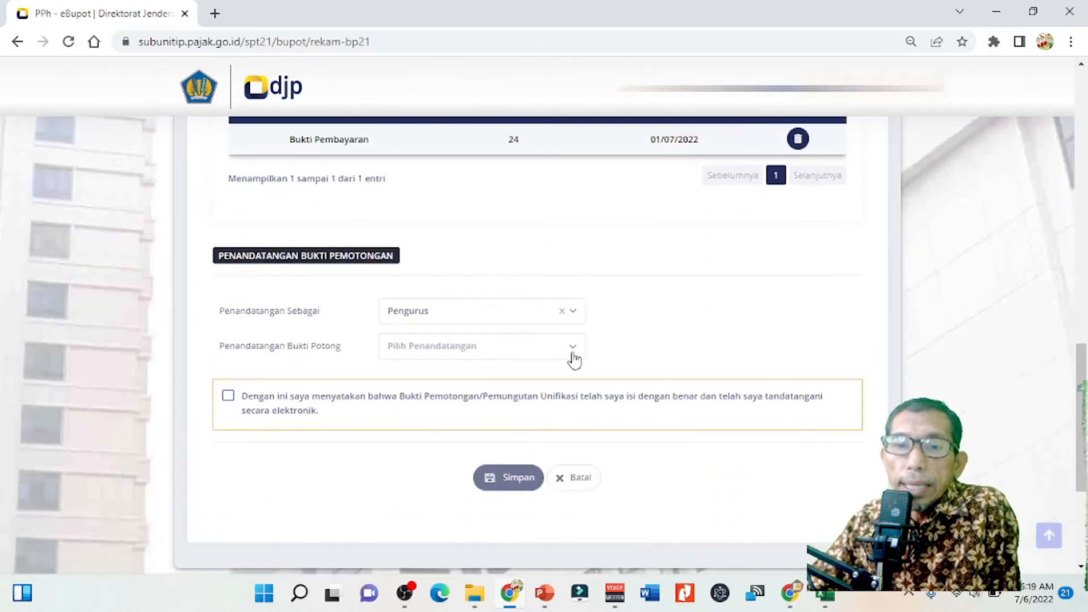
click(575, 316)
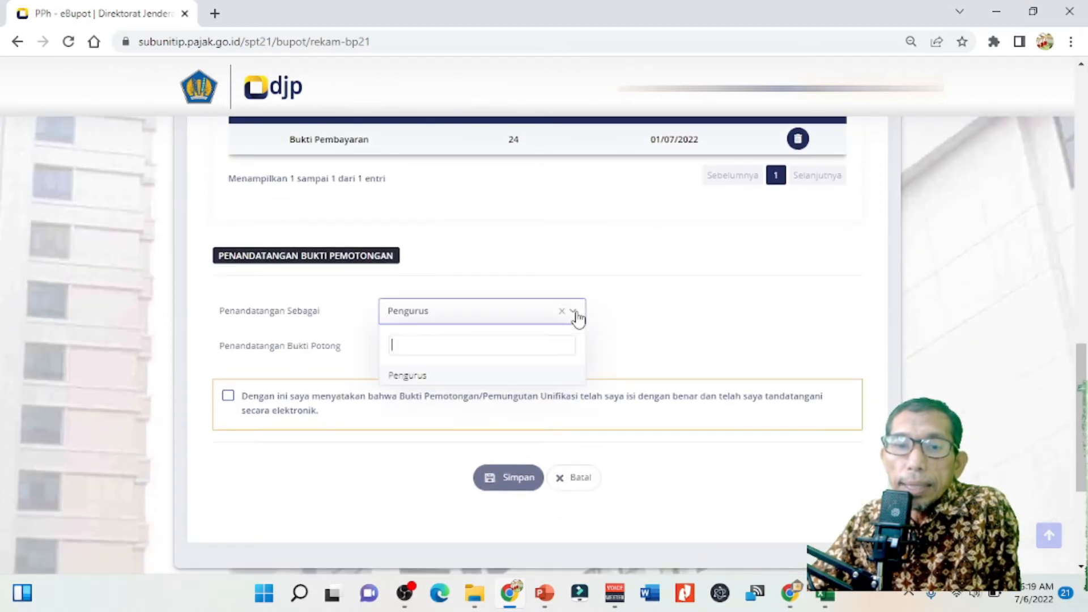
click(468, 377)
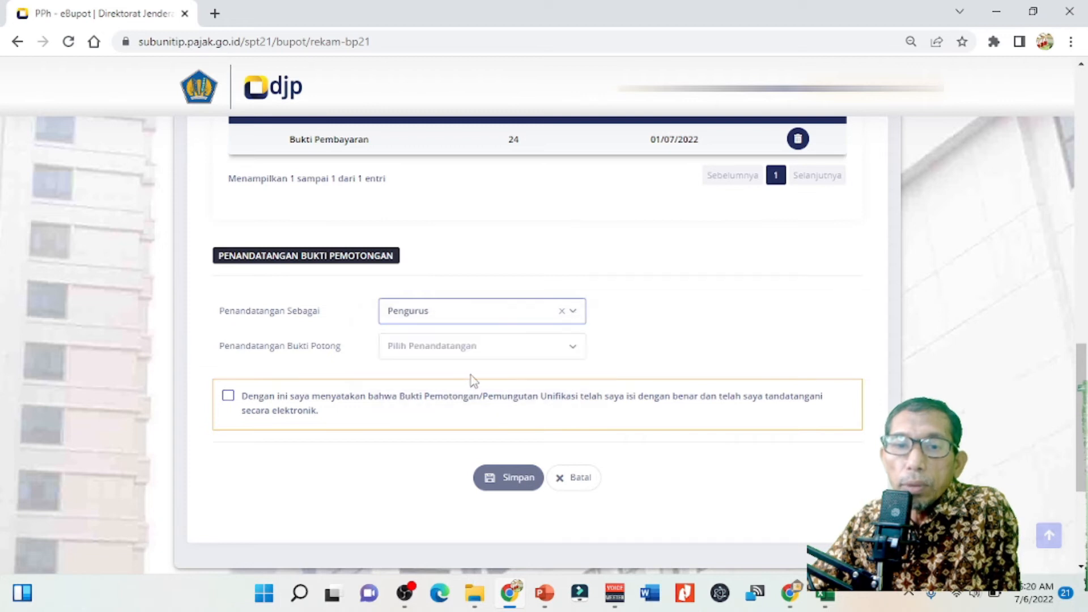
click(570, 351)
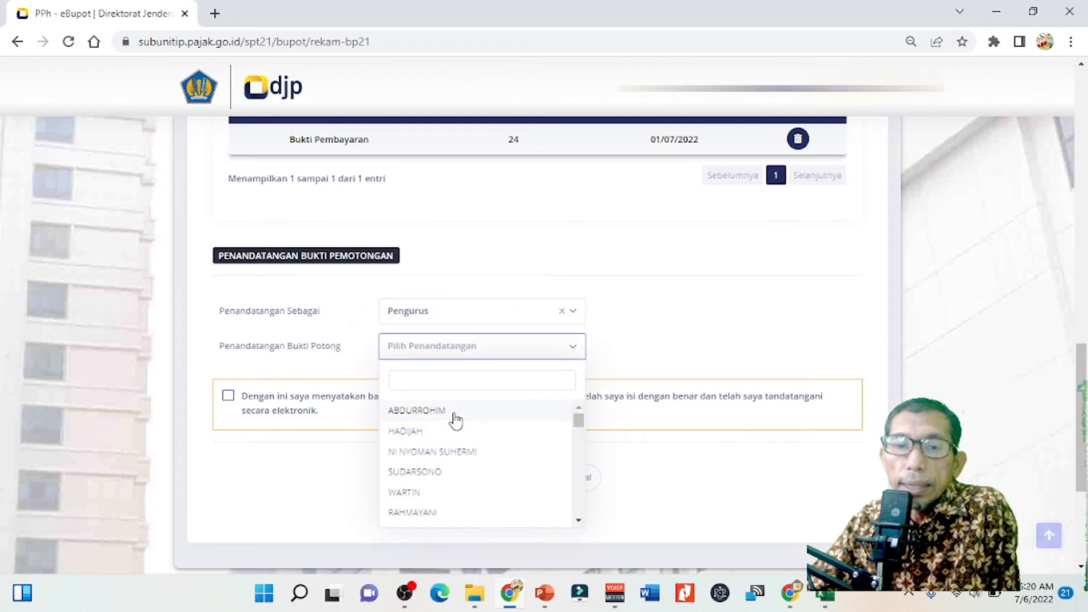
click(433, 414)
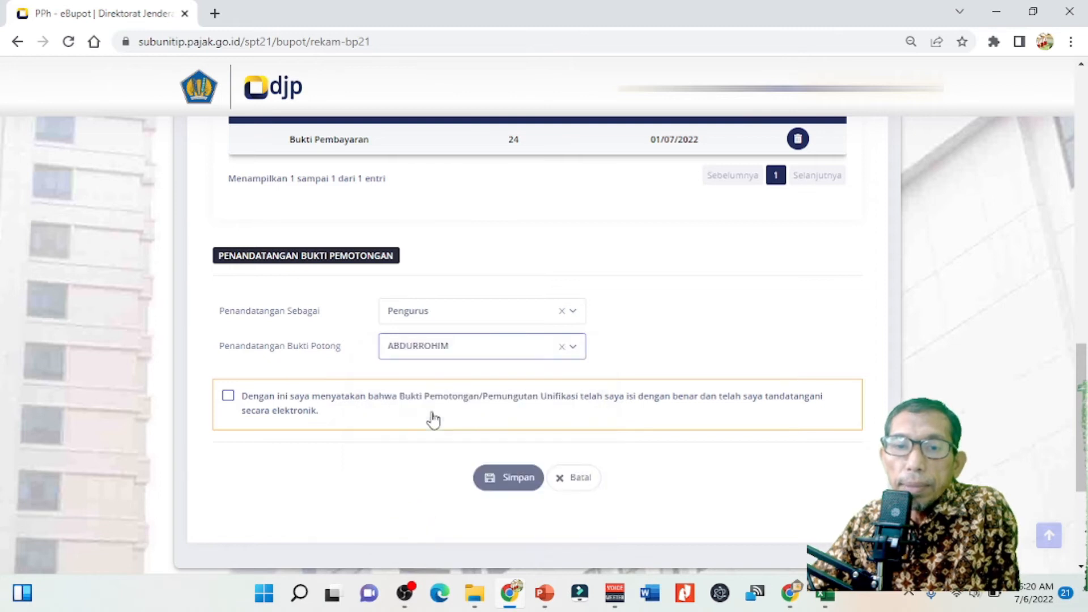
click(228, 397)
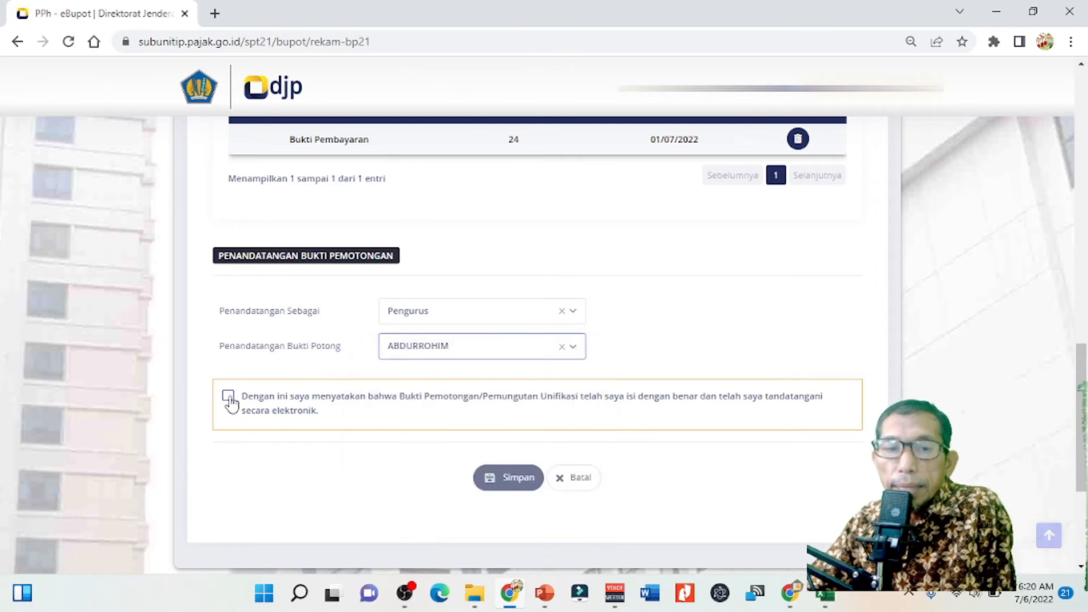
click(505, 480)
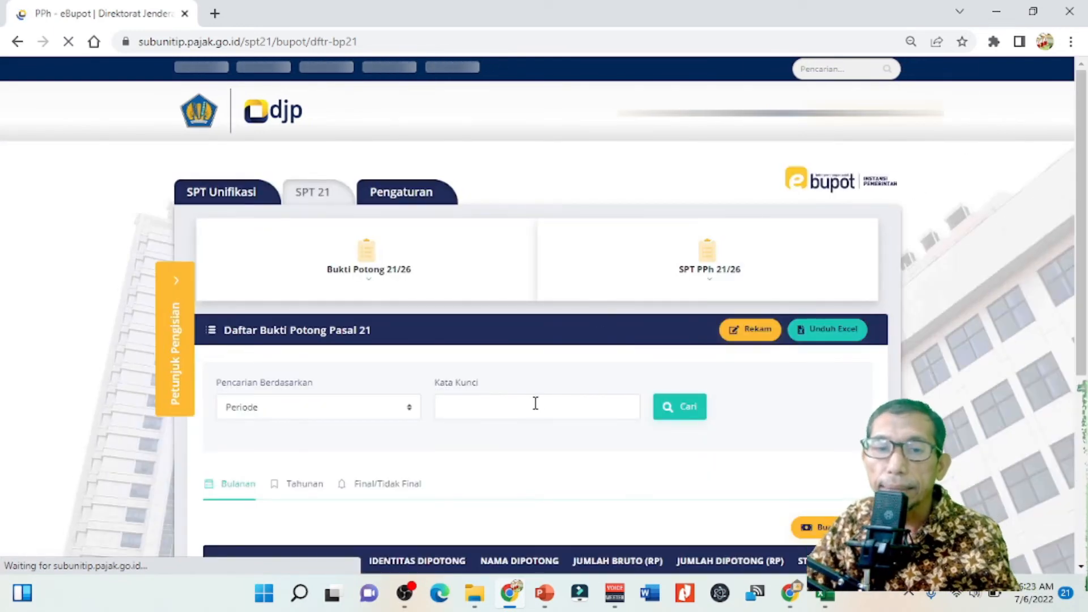
Return to the SPT 21 Article 21 slip list and show its Final/Tidak Final slips
click(311, 204)
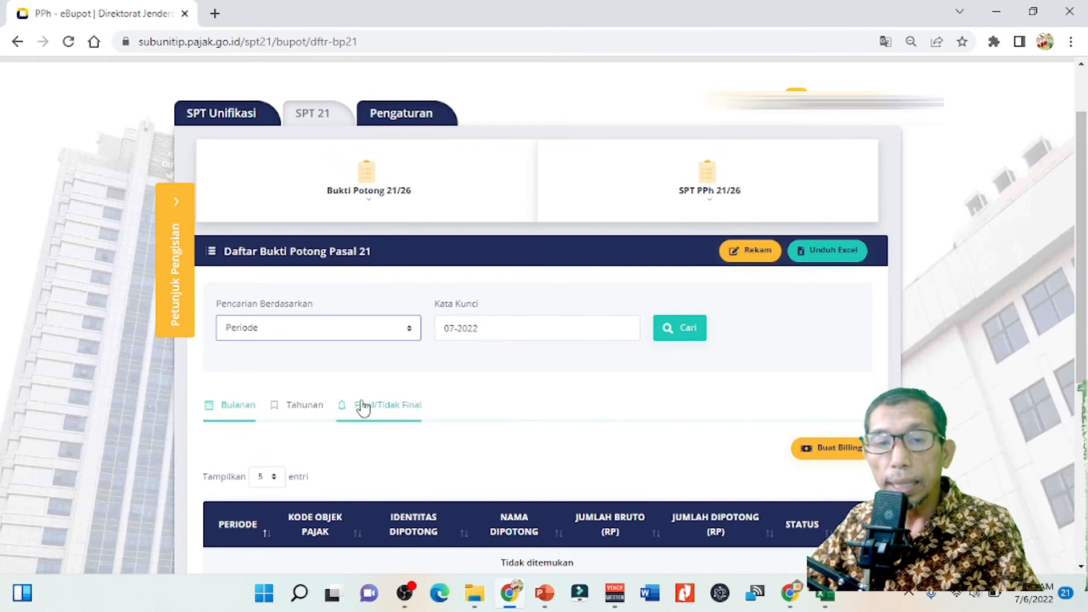
click(374, 415)
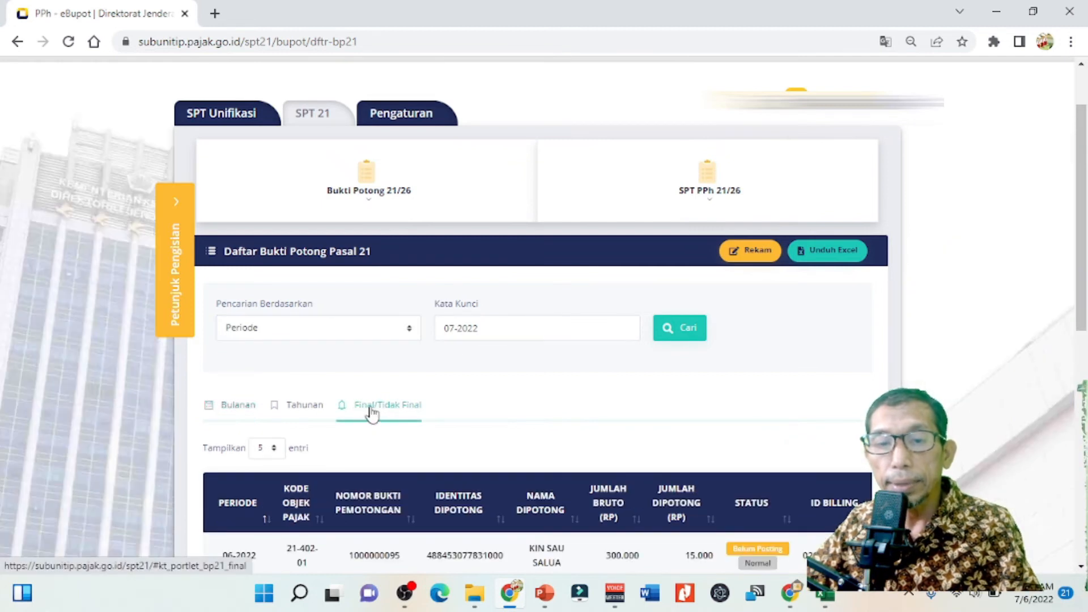
Look through both pages of the Final/Tidak Final slips, and search the list by Periode for 07-2022
scroll(374, 416, down, 3)
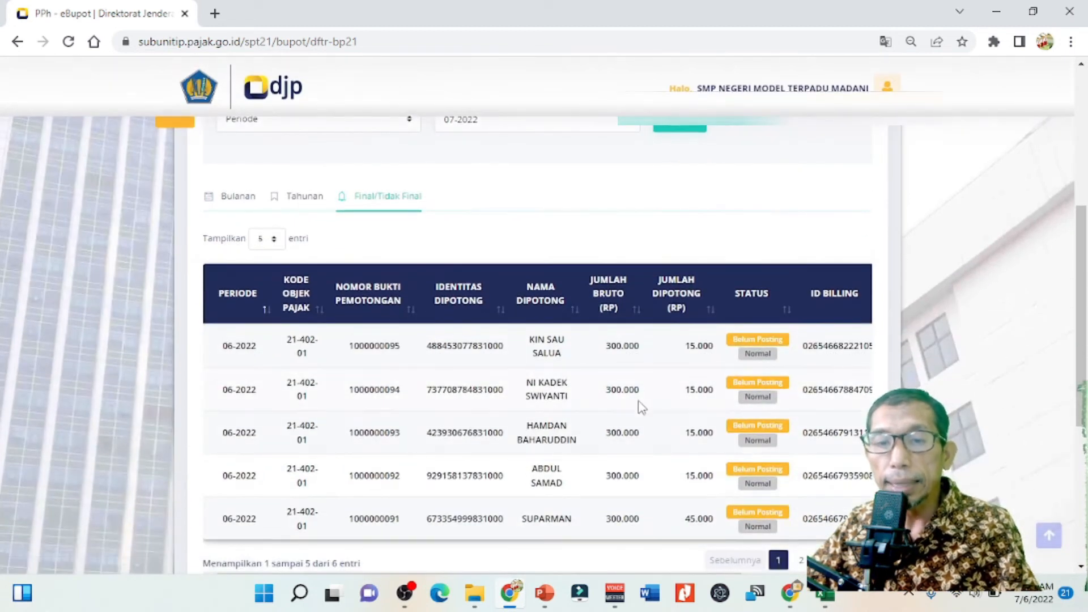
scroll(680, 461, down, 4)
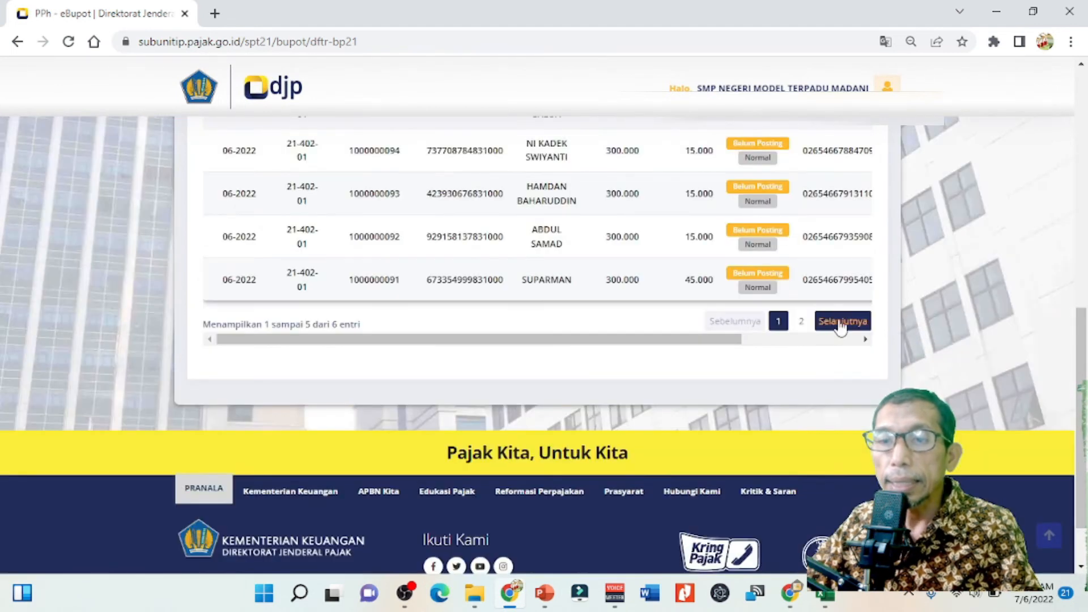
scroll(841, 327, up, 3)
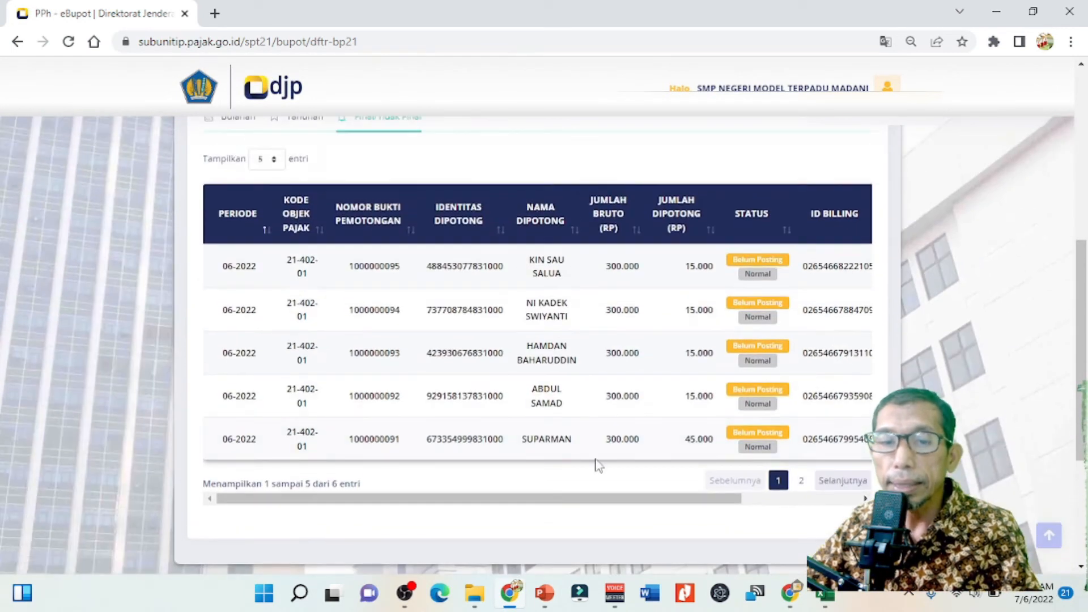
click(801, 480)
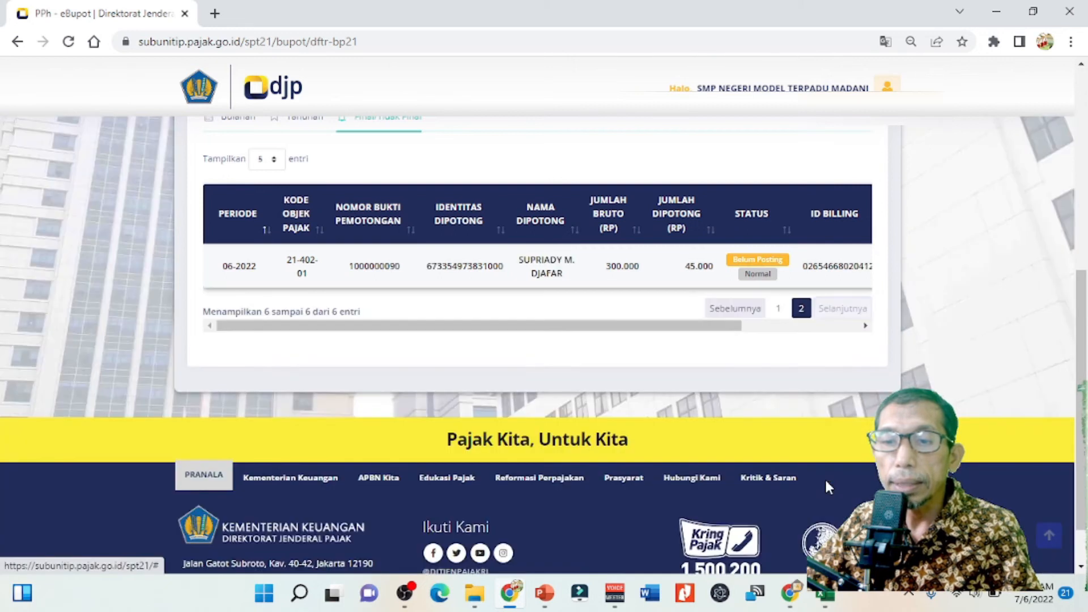
scroll(713, 425, up, 3)
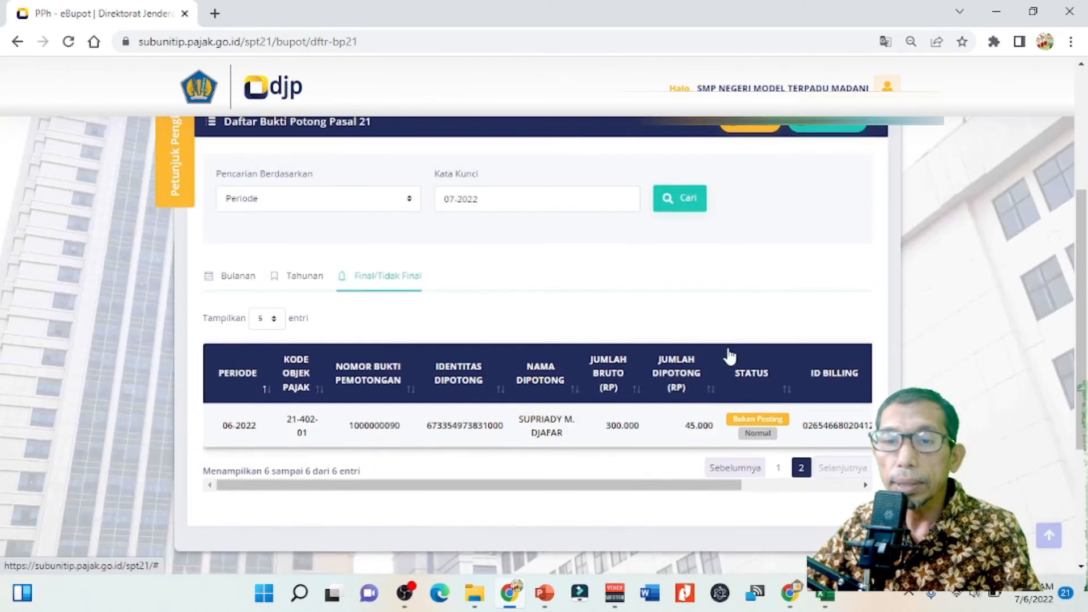
click(693, 205)
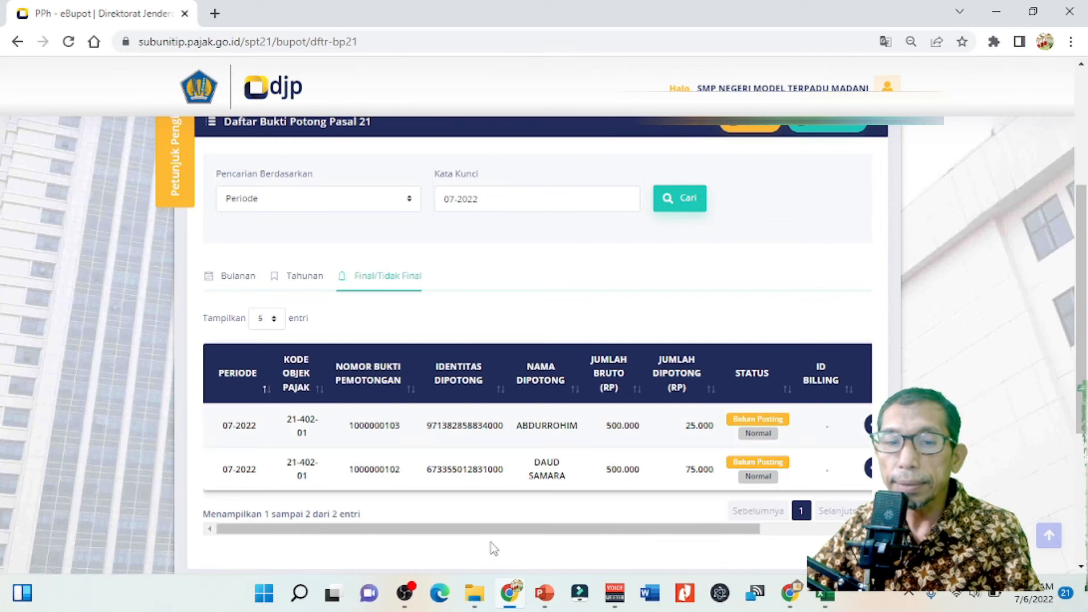
Preview the withholding slip document of the first 07-2022 entry and close the preview
drag(627, 534, 746, 539)
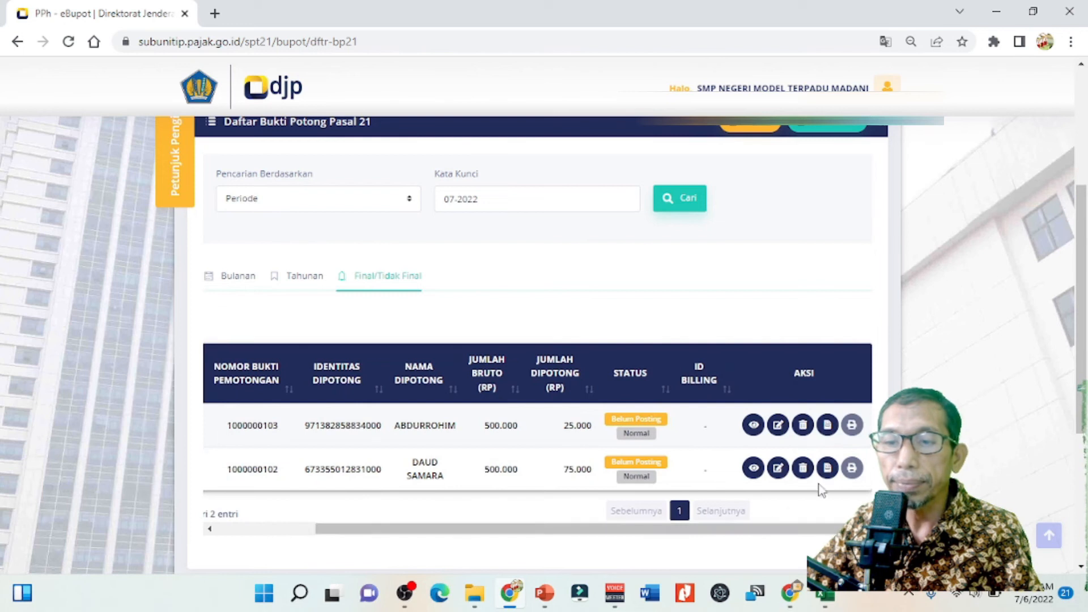
click(752, 426)
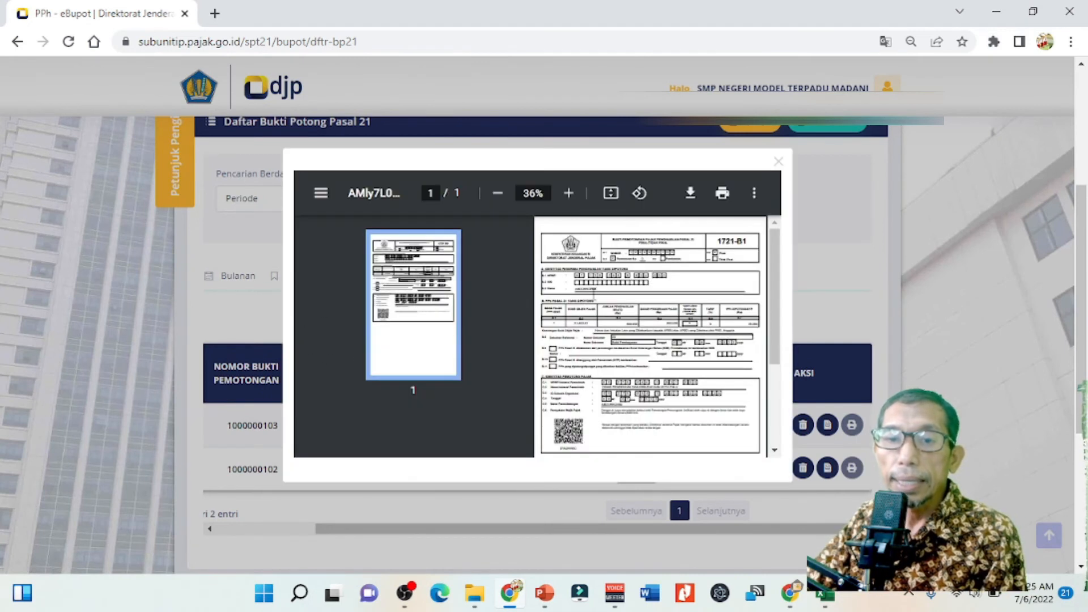
scroll(609, 304, down, 3)
scroll(652, 283, up, 3)
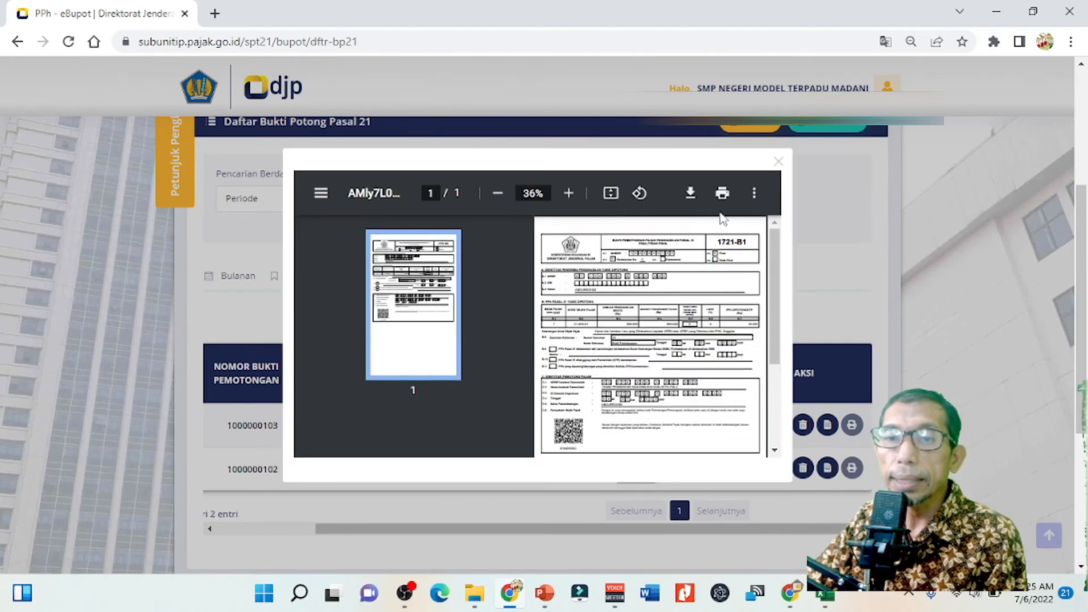
click(779, 162)
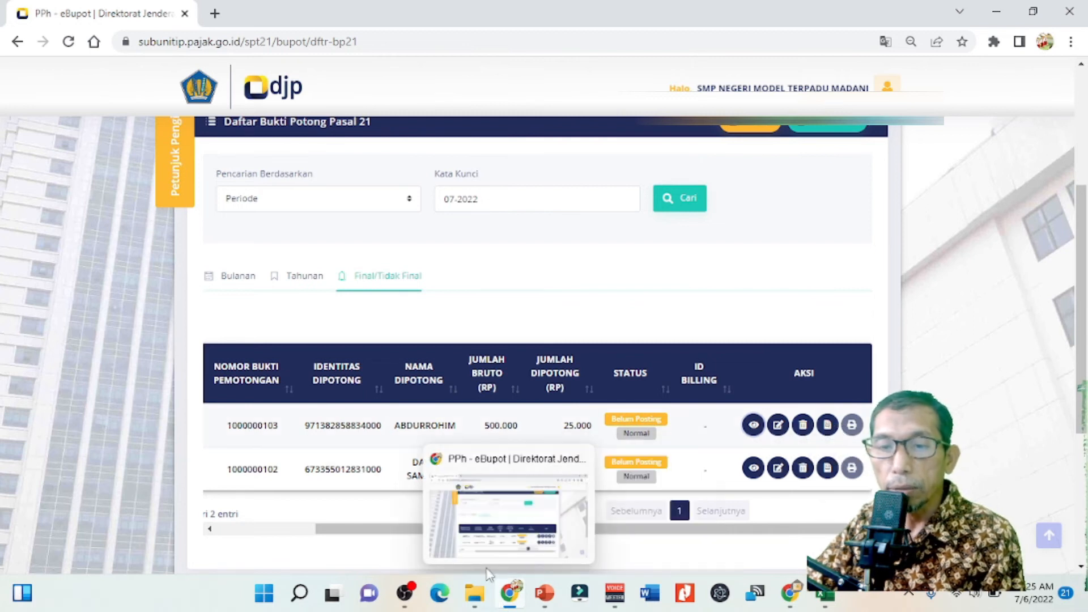
Open Windows Magnifier to enlarge the slip actions, and create a billing code for the first 07-2022 slip
click(299, 593)
text(ma)
click(661, 220)
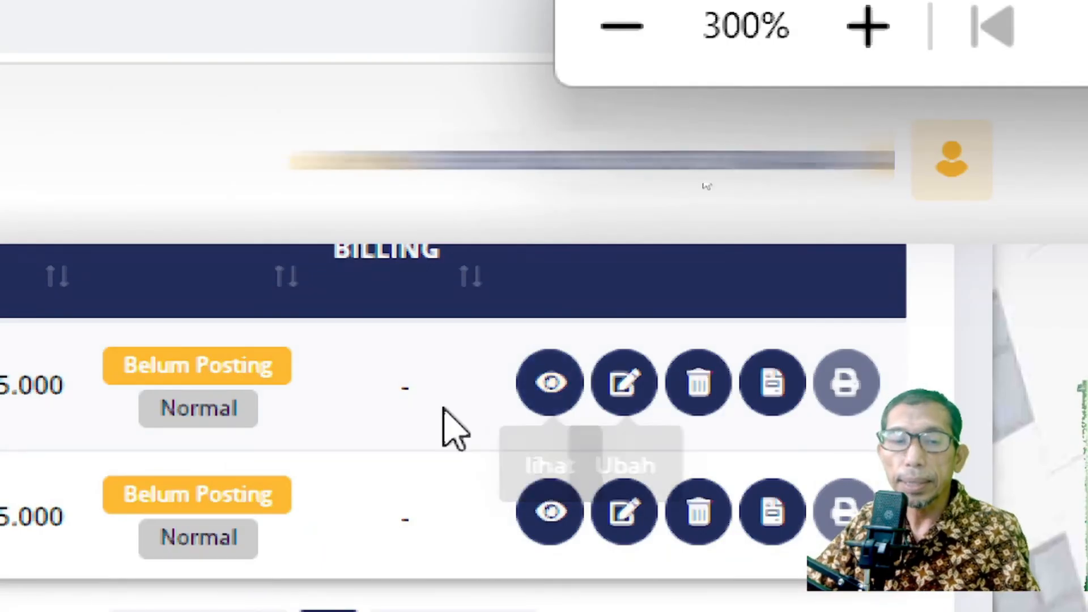
click(776, 391)
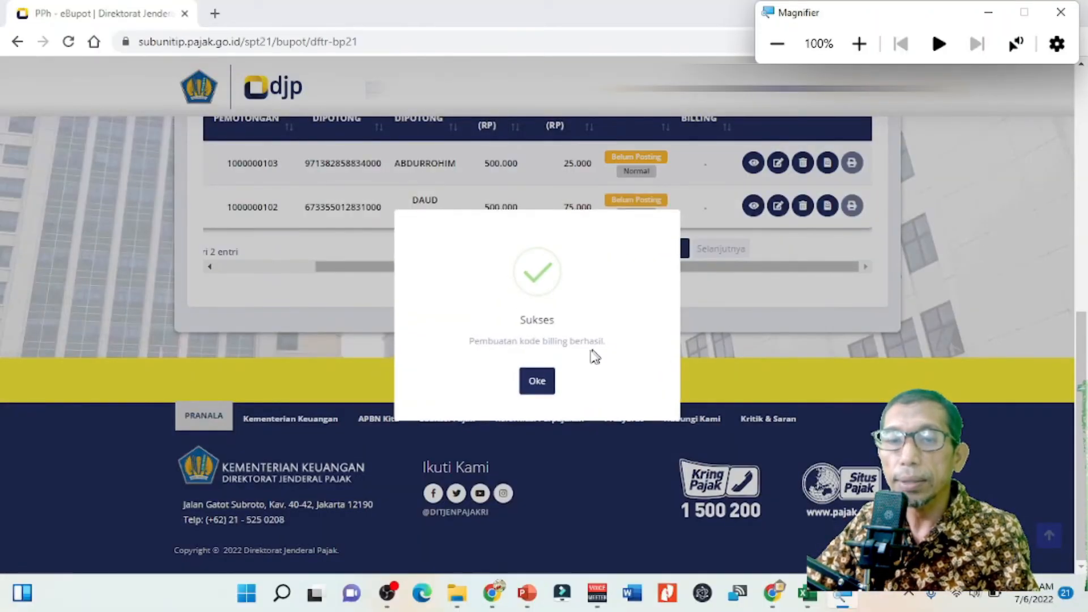
click(544, 382)
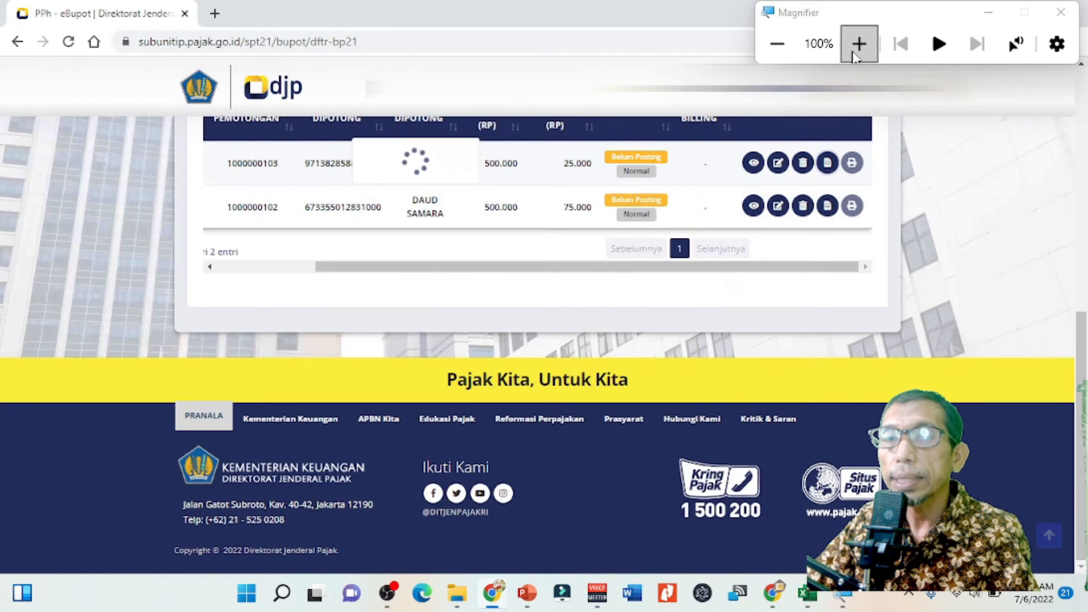
Display the first slip's billing printout and save it to Downloads as a PDF named pajak plus the payee's name
drag(718, 268, 751, 271)
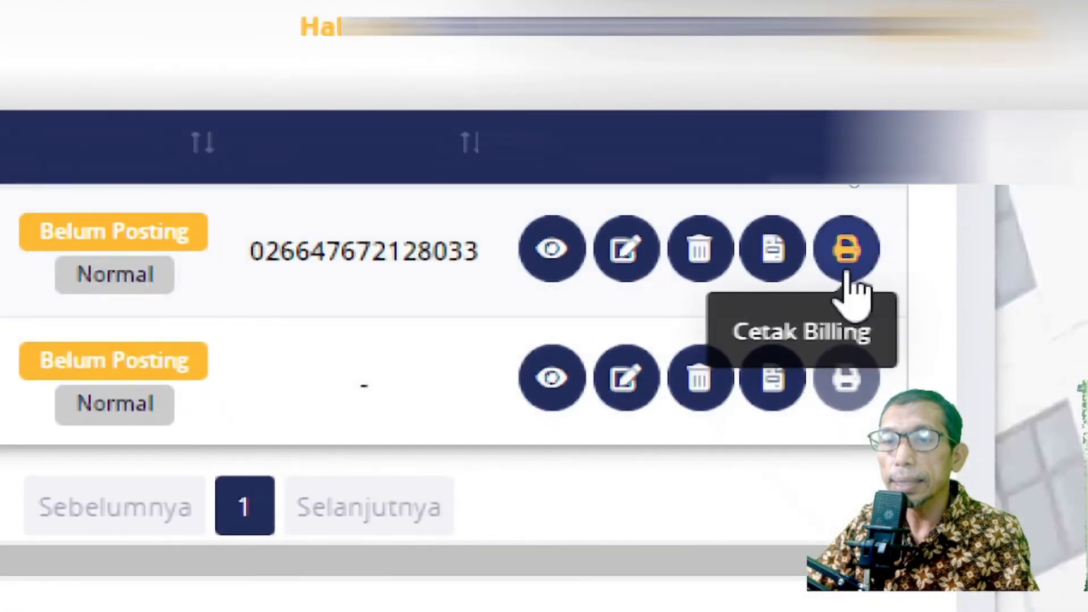
click(847, 248)
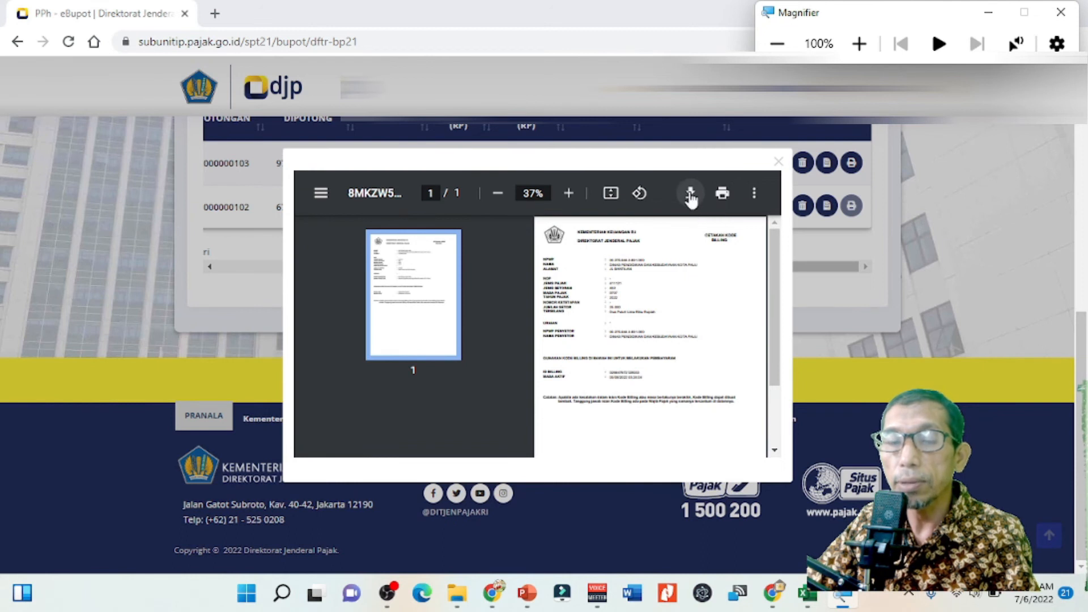
click(691, 194)
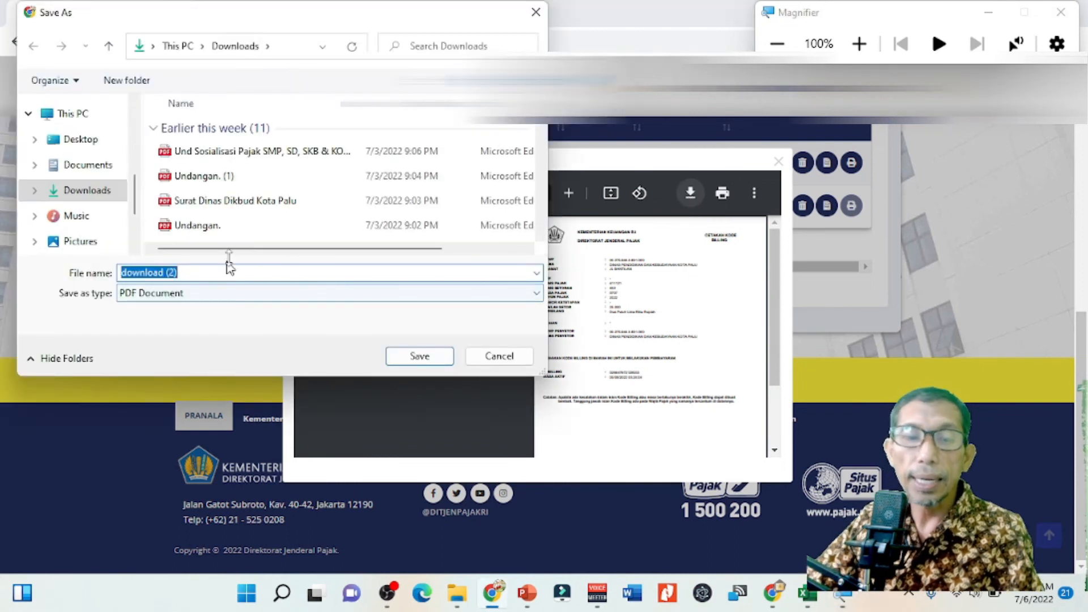
text(pajak)
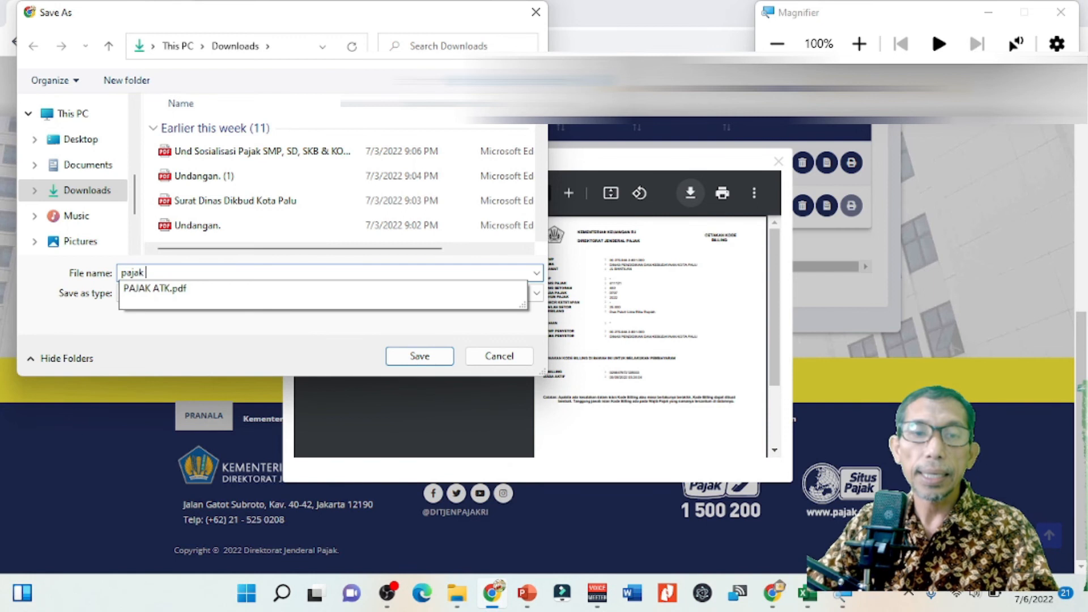
text( abc)
text(urro)
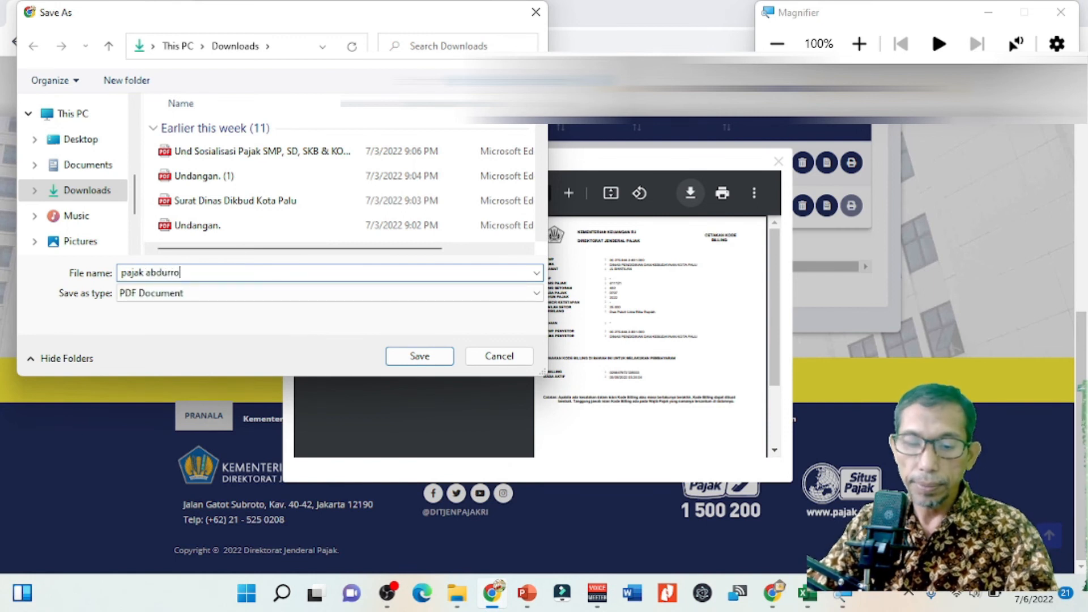
text(him)
click(430, 363)
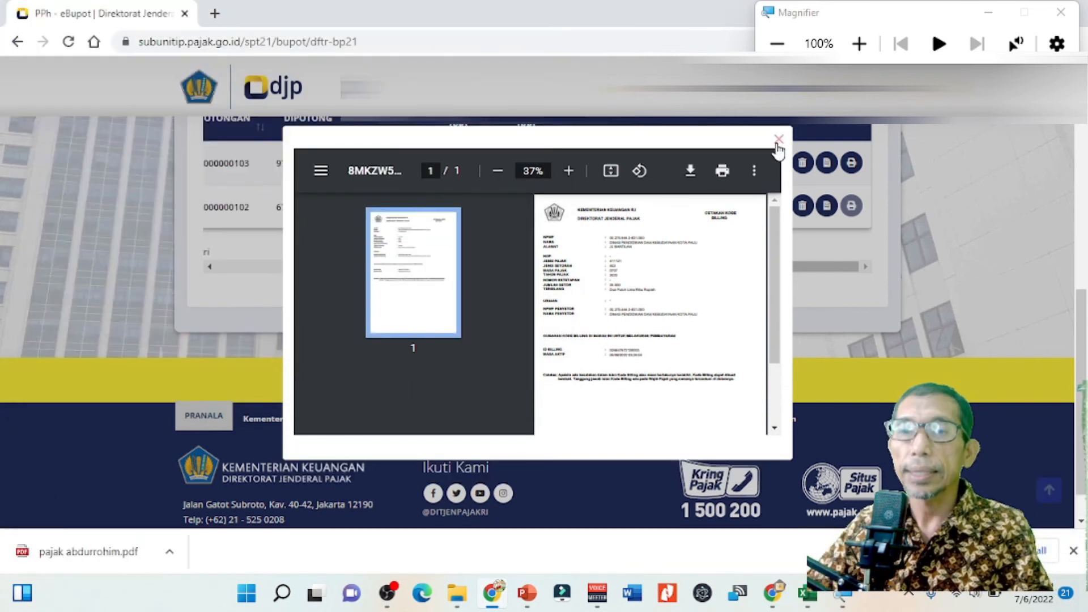
click(778, 142)
Switch to File Explorer, open the saved billing PDF from Downloads and examine its payment details
click(466, 599)
click(70, 176)
click(213, 164)
double_click(215, 164)
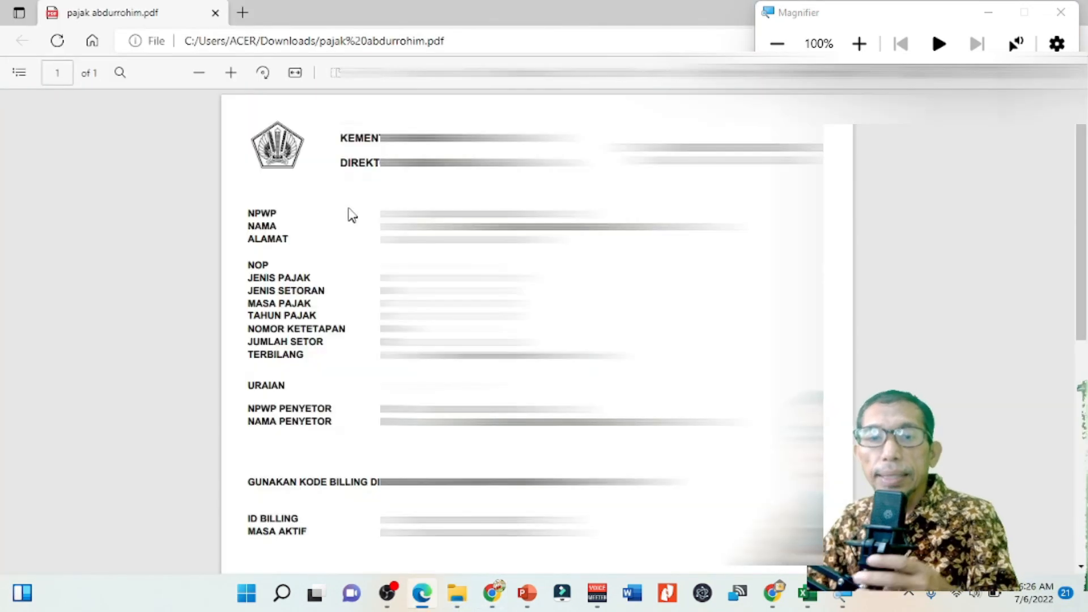
scroll(351, 218, down, 4)
scroll(351, 217, up, 4)
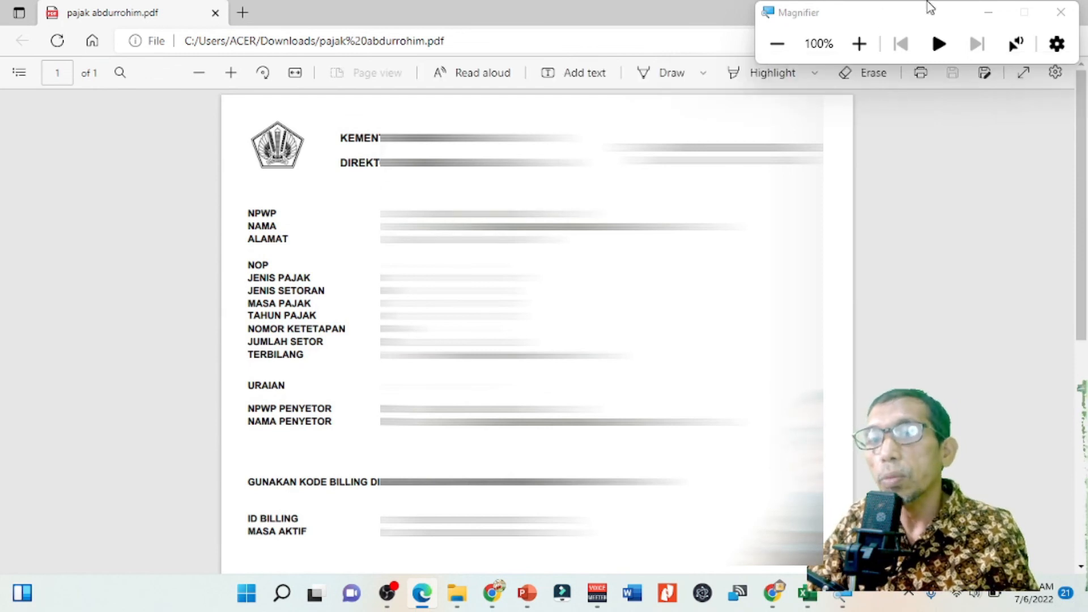
Close Magnifier and log out of the DJP eBupot account
drag(929, 11, 852, 21)
click(1057, 17)
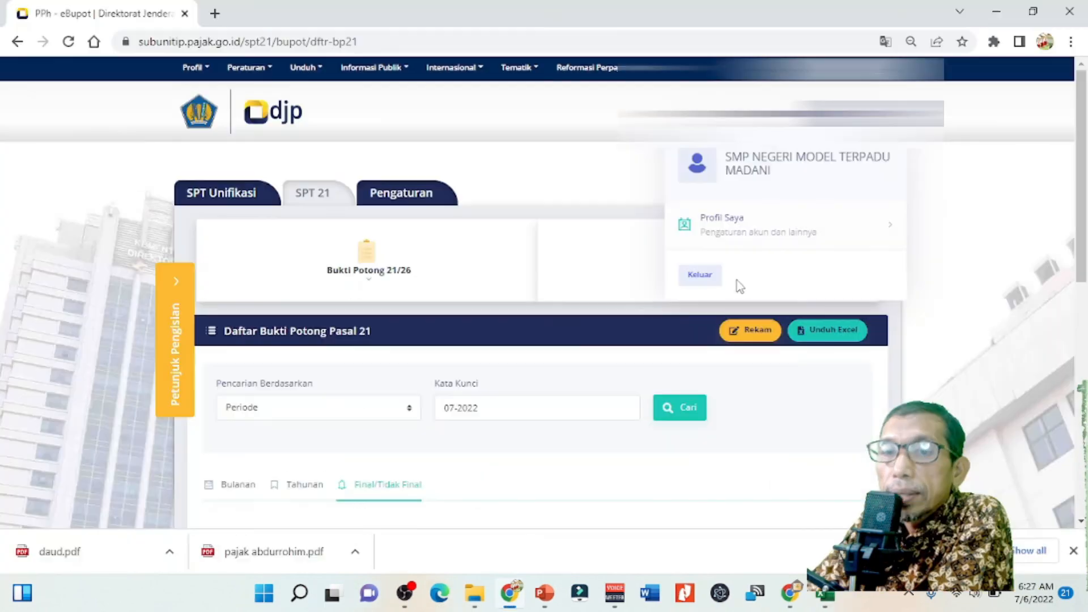
click(708, 280)
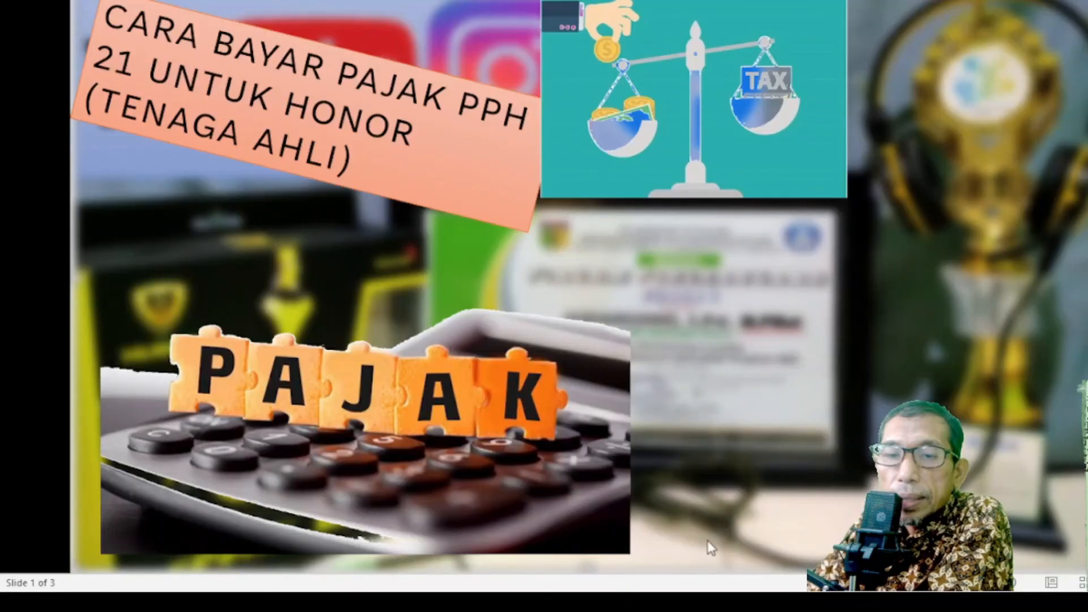